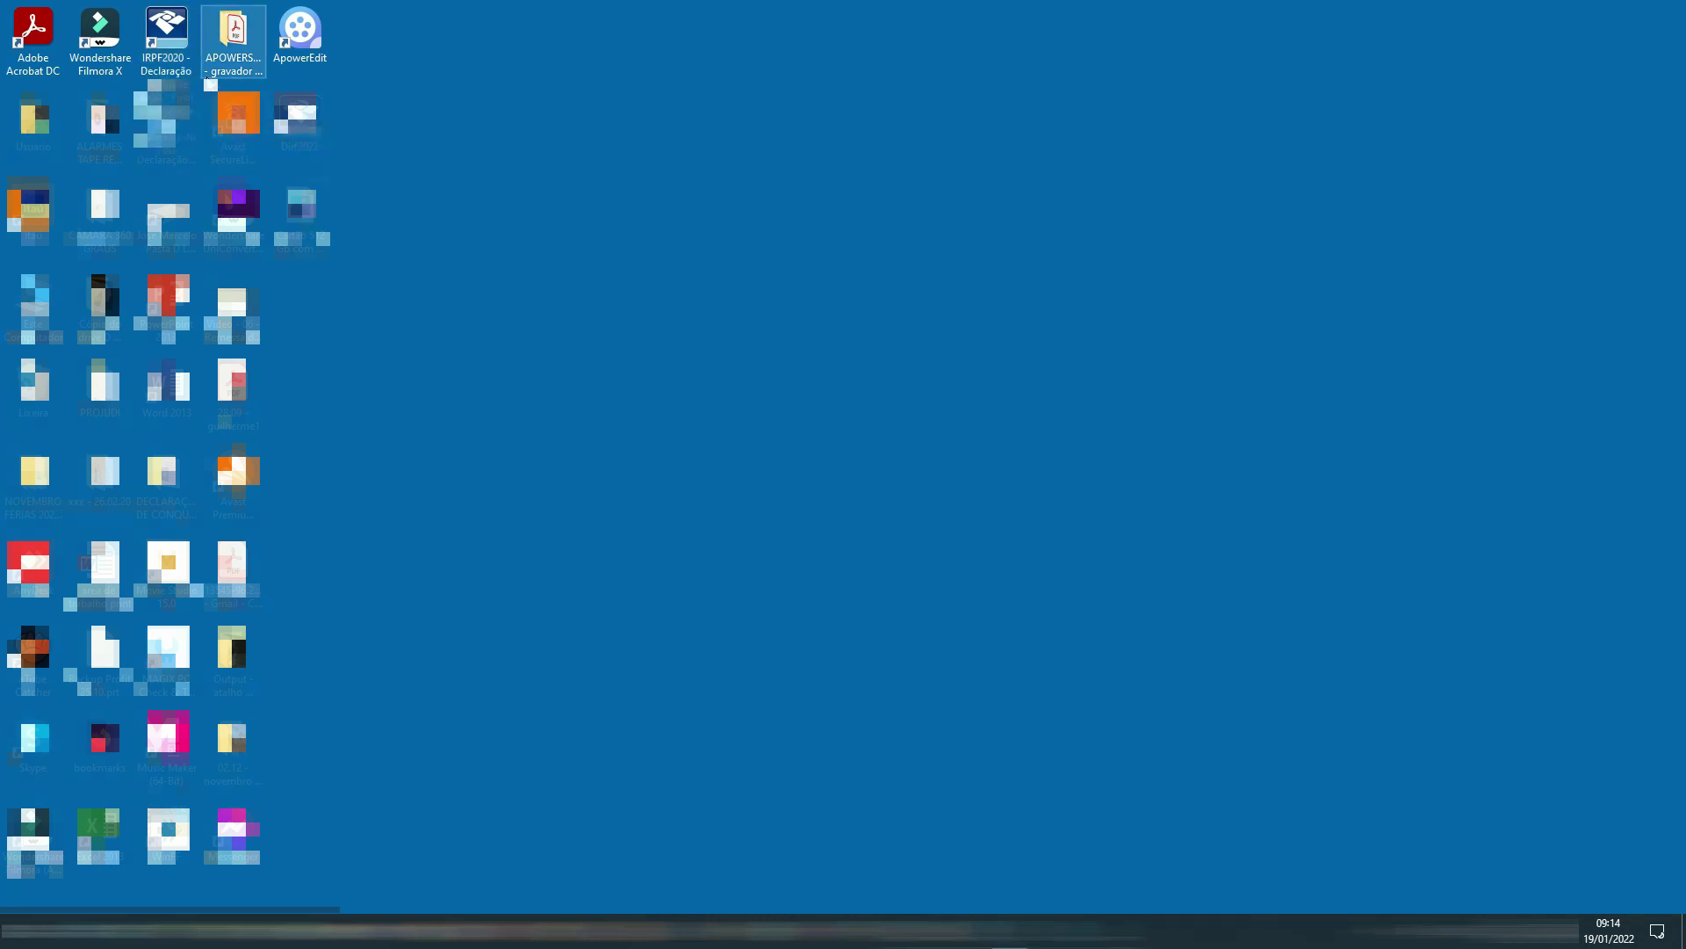
Launch IRPF 2020 and open the declaration listed under Em Preenchimento.
{"action": "double_click", "coordinate": [175, 69]}
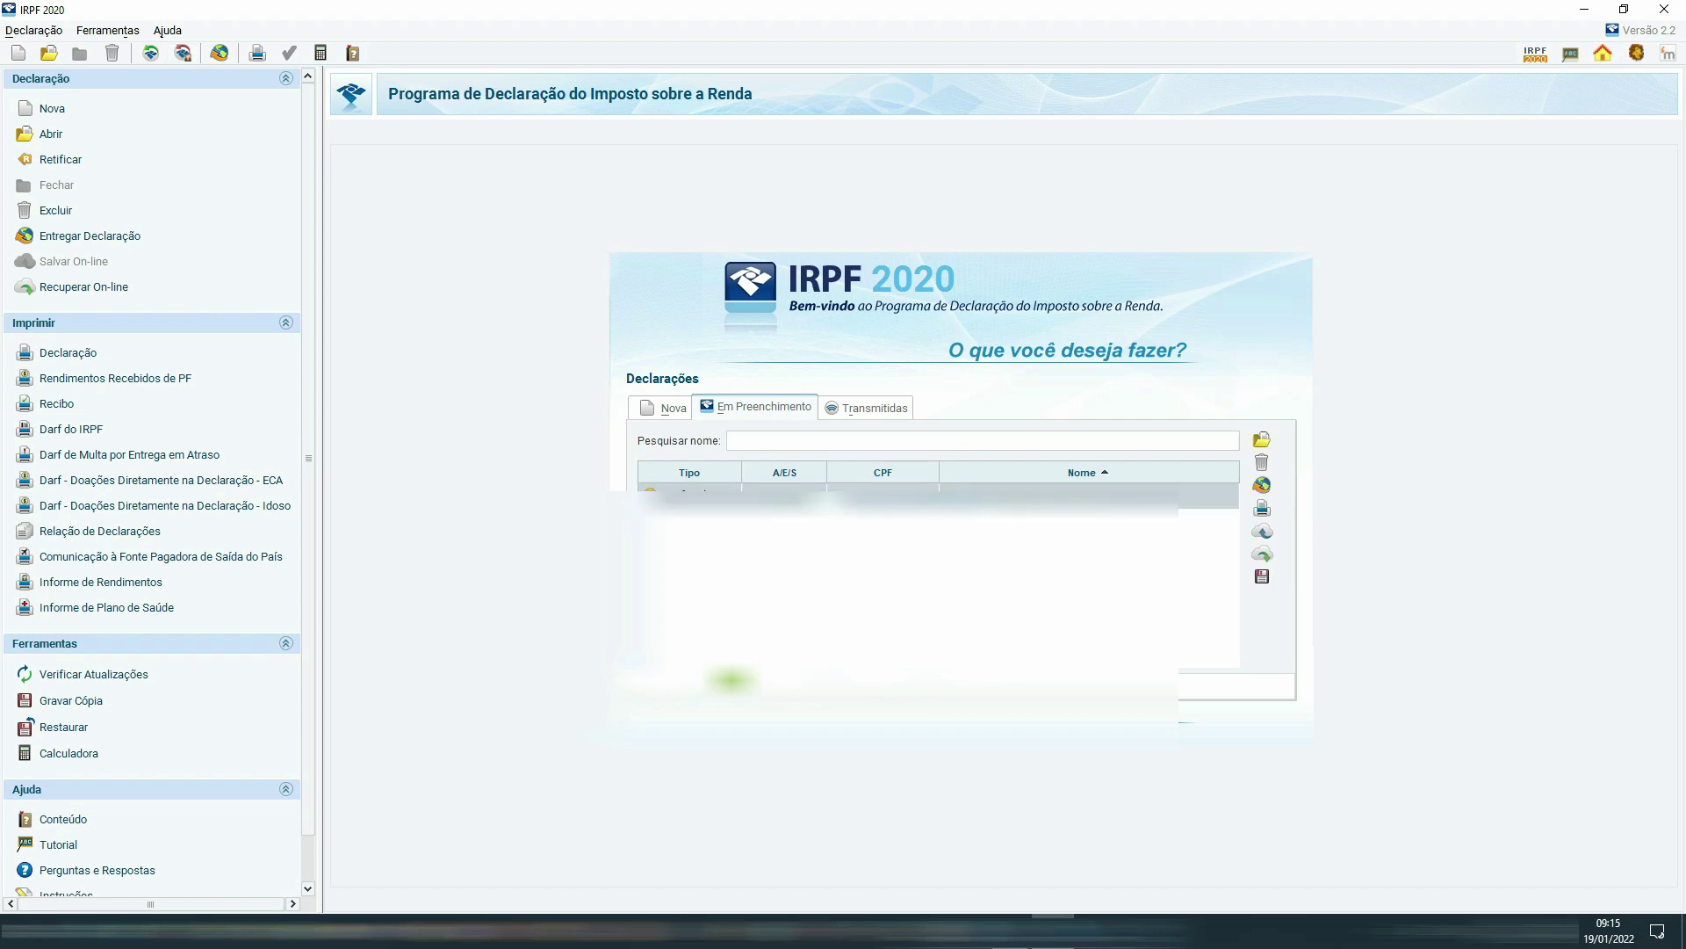
{"action": "double_click", "coordinate": [936, 499]}
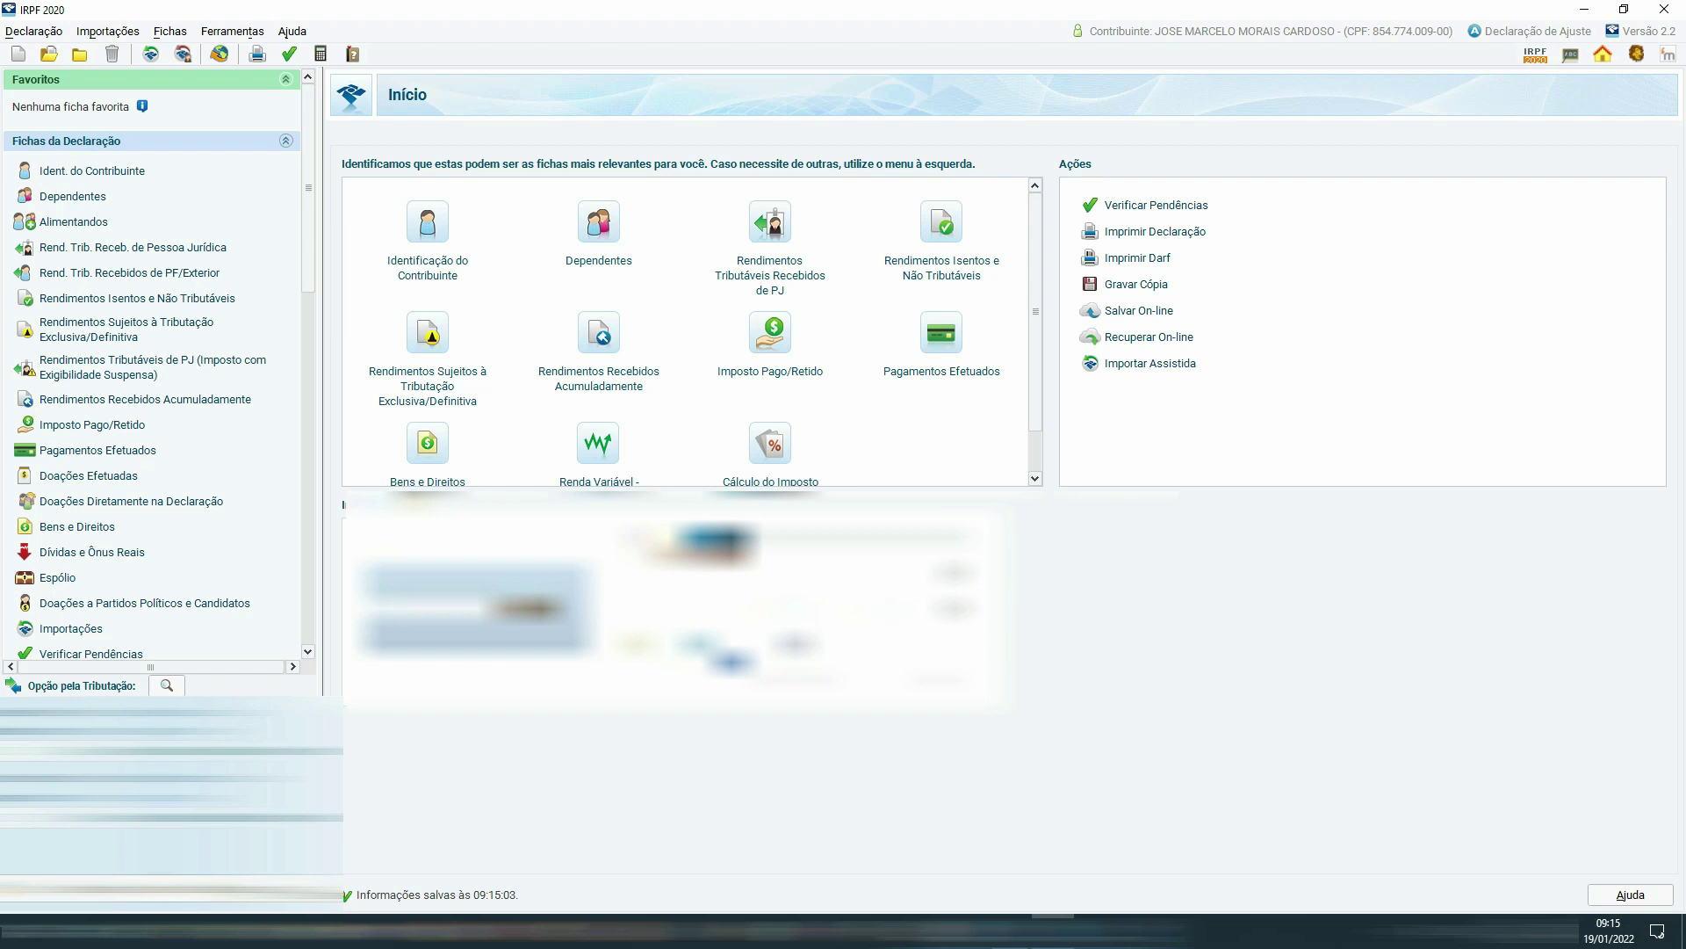
Set the declaration type to Declaração Retificadora and view the Pagamentos Efetuados list.
{"action": "left_click", "coordinate": [114, 179]}
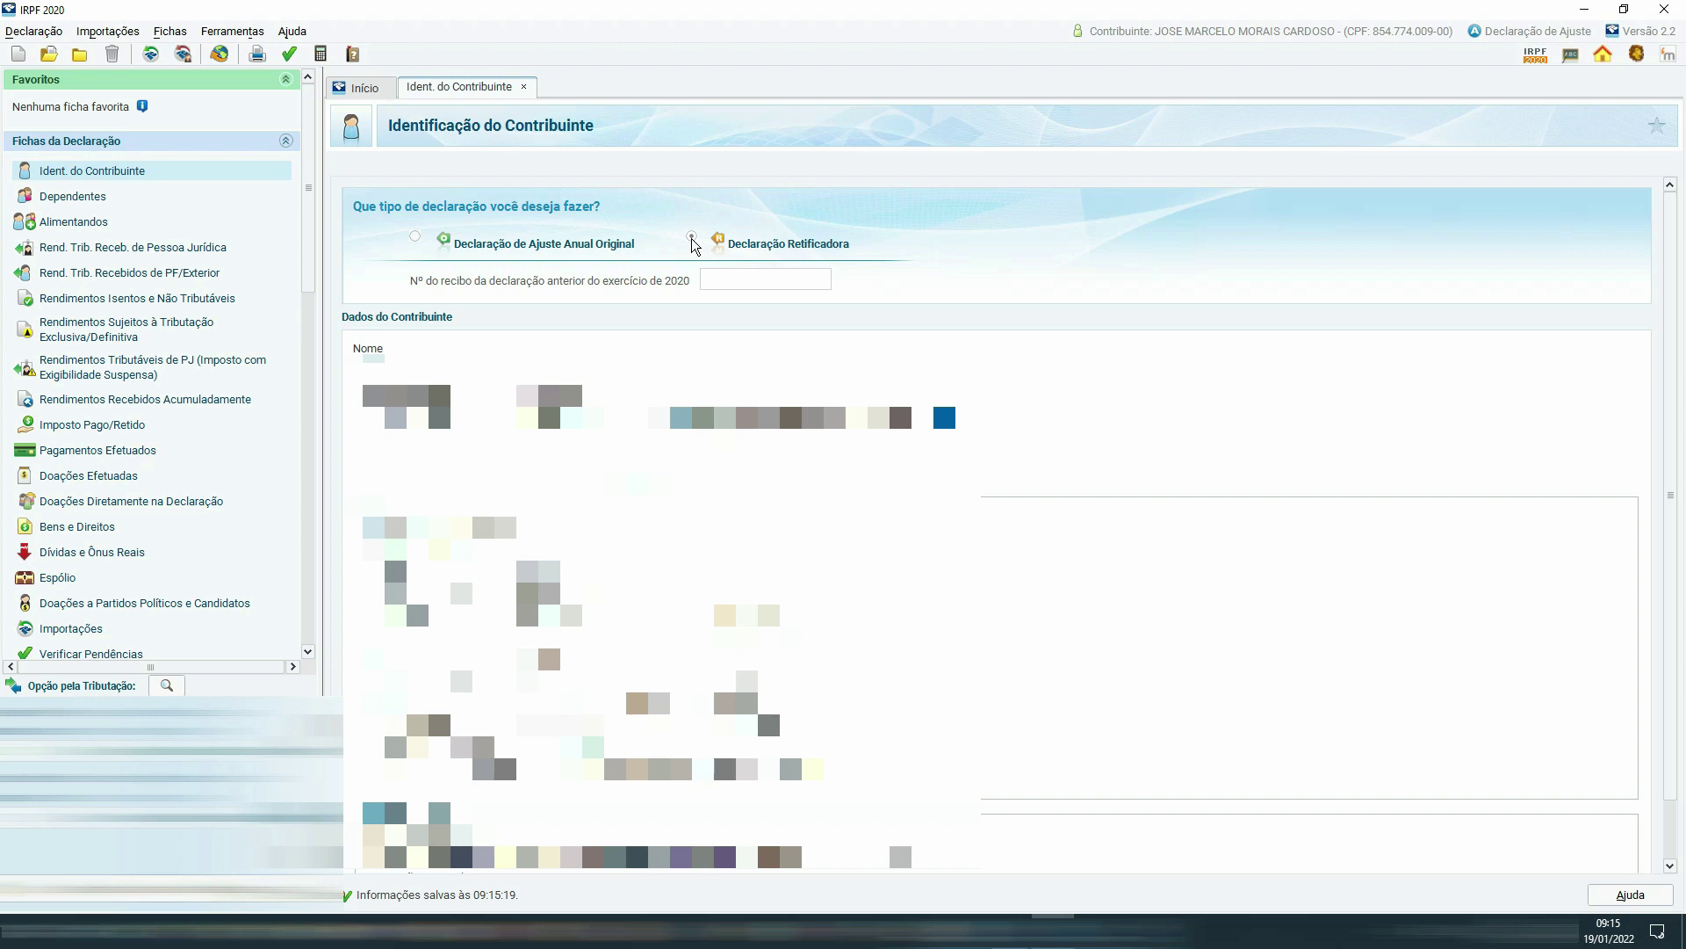
{"action": "left_click", "coordinate": [692, 237]}
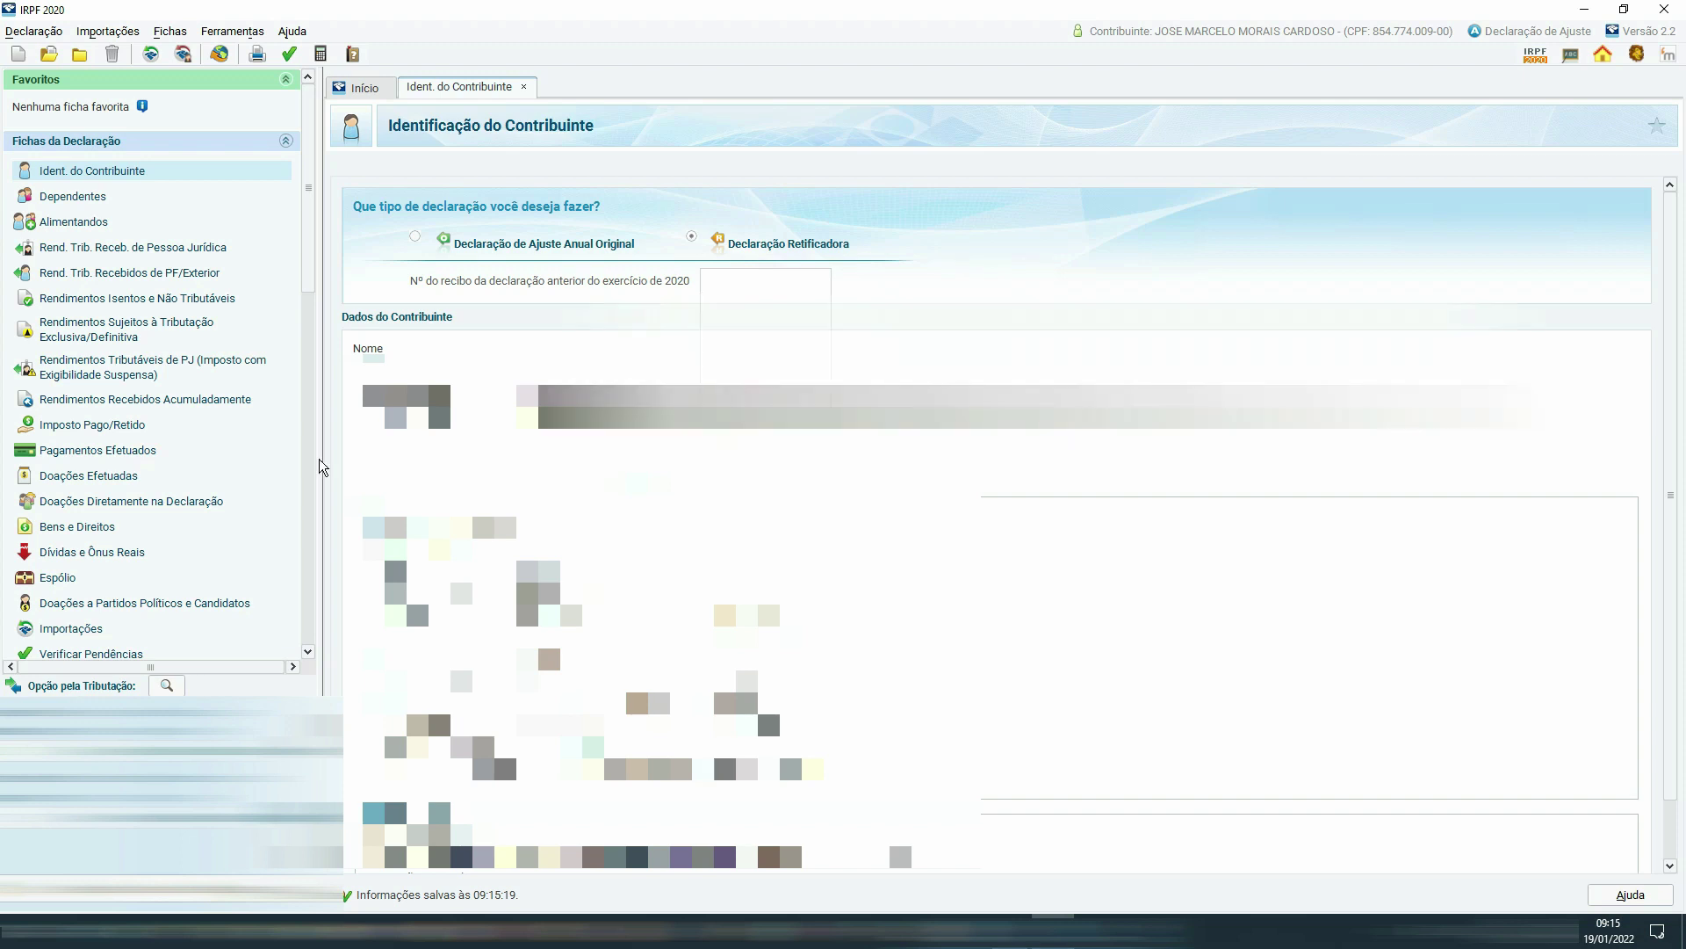
{"action": "left_click", "coordinate": [103, 448]}
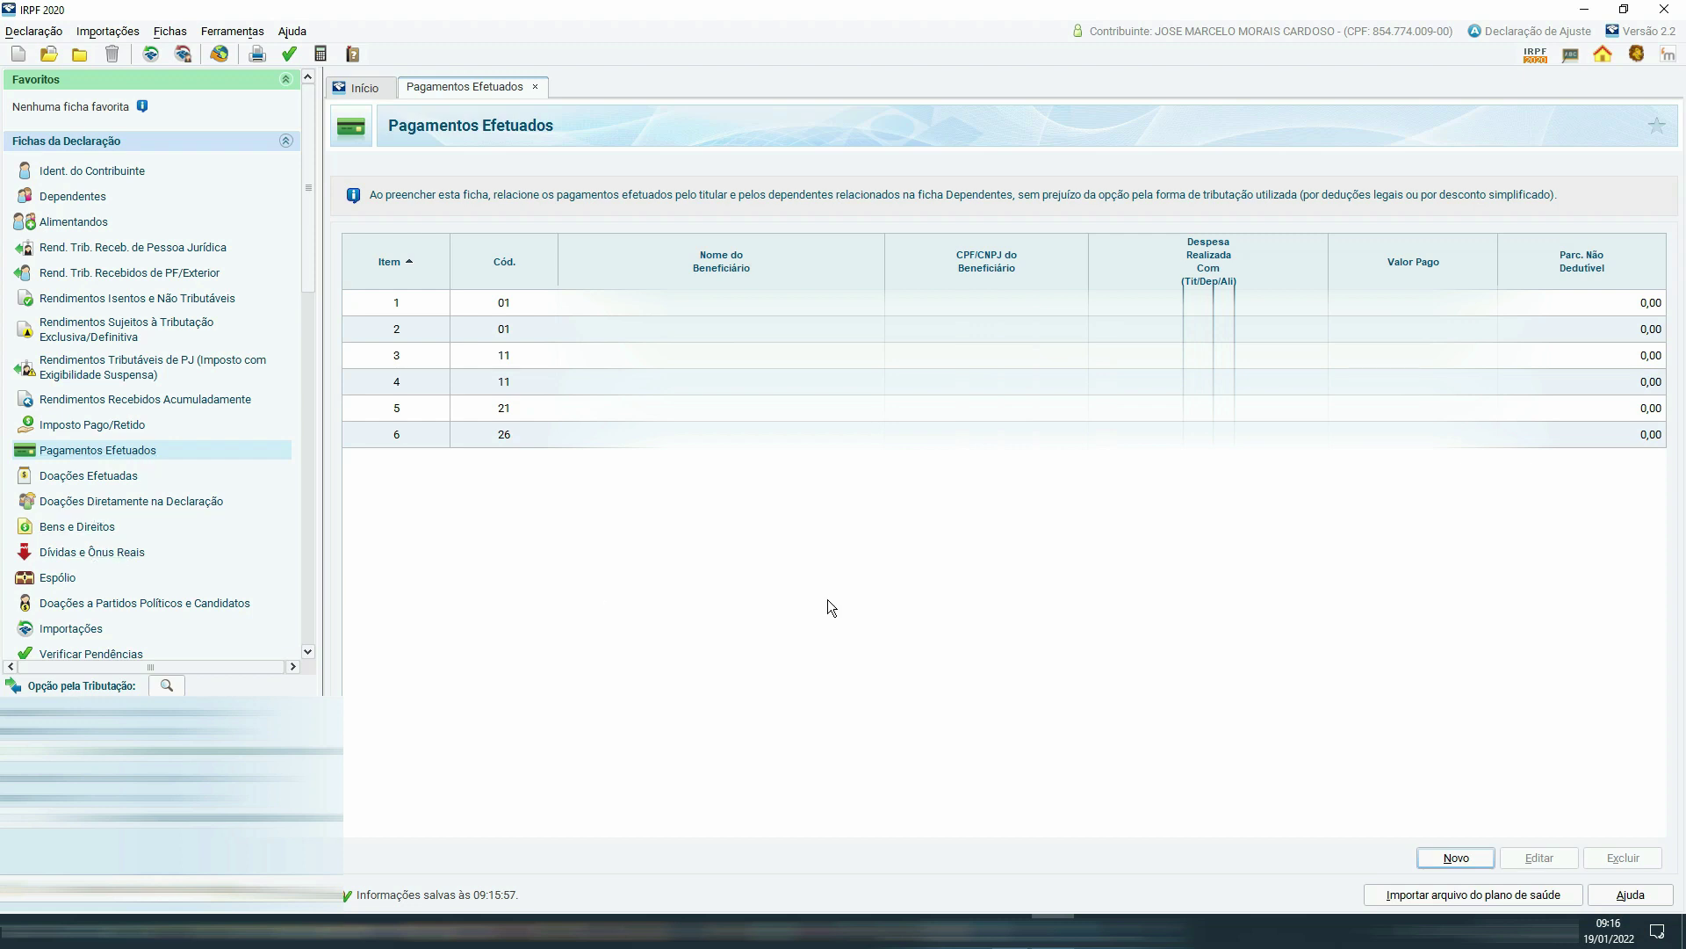
Delete the código 21 payment from the Pagamentos Efetuados list.
{"action": "left_click", "coordinate": [720, 408]}
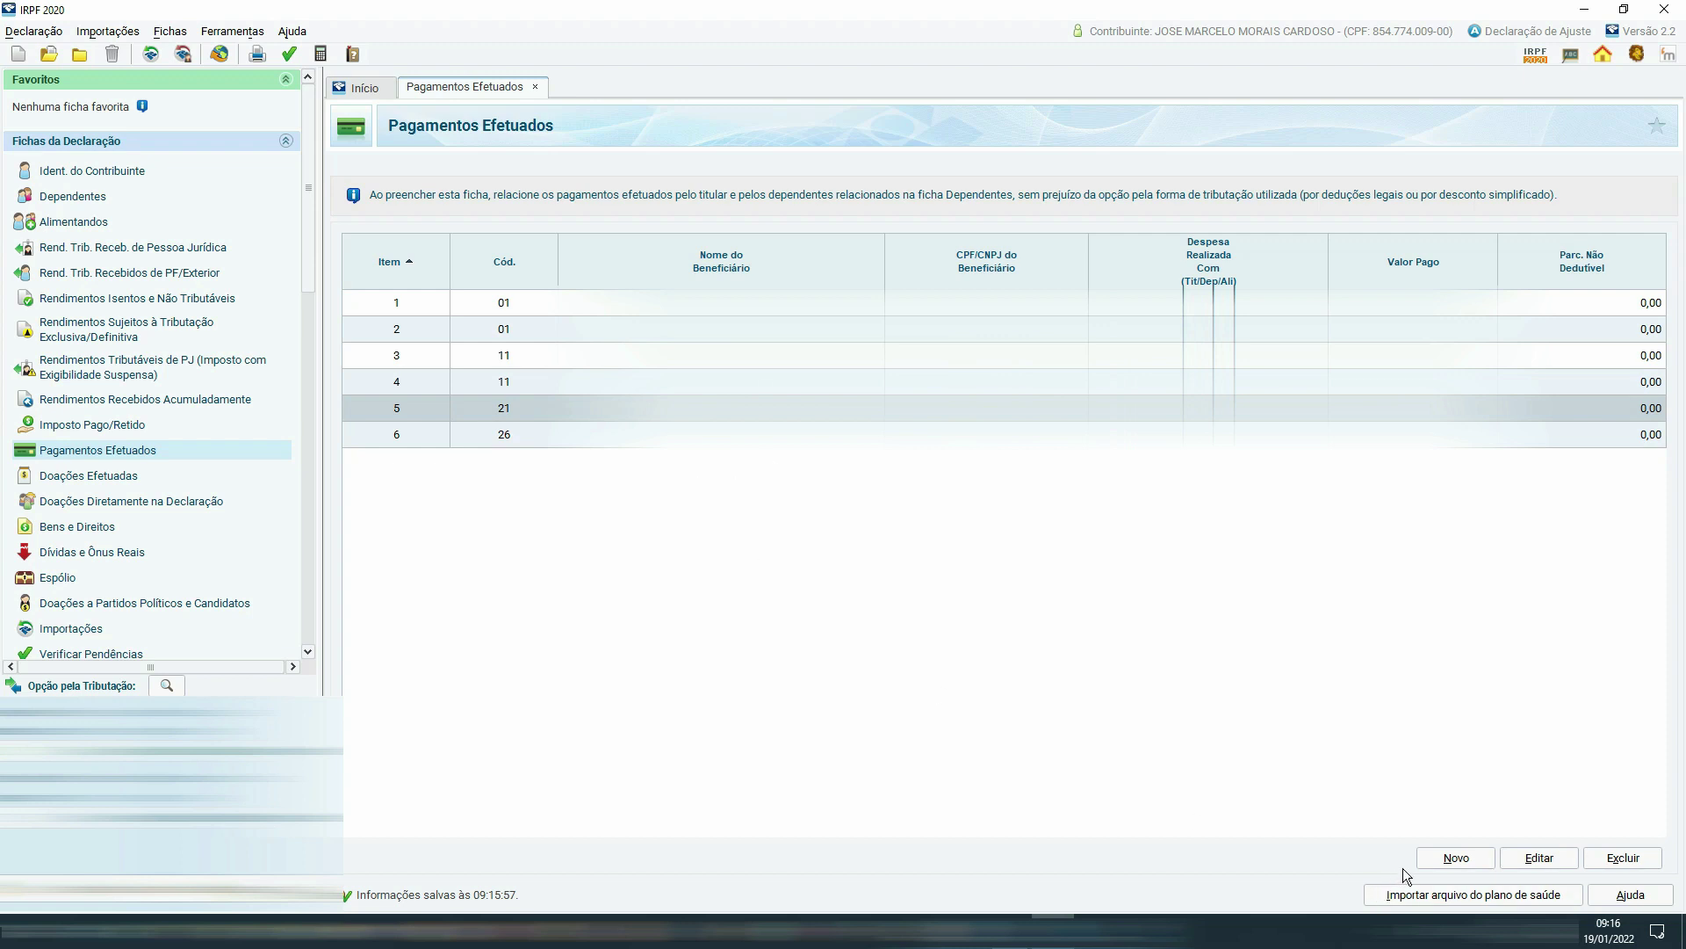
{"action": "left_click", "coordinate": [1626, 857]}
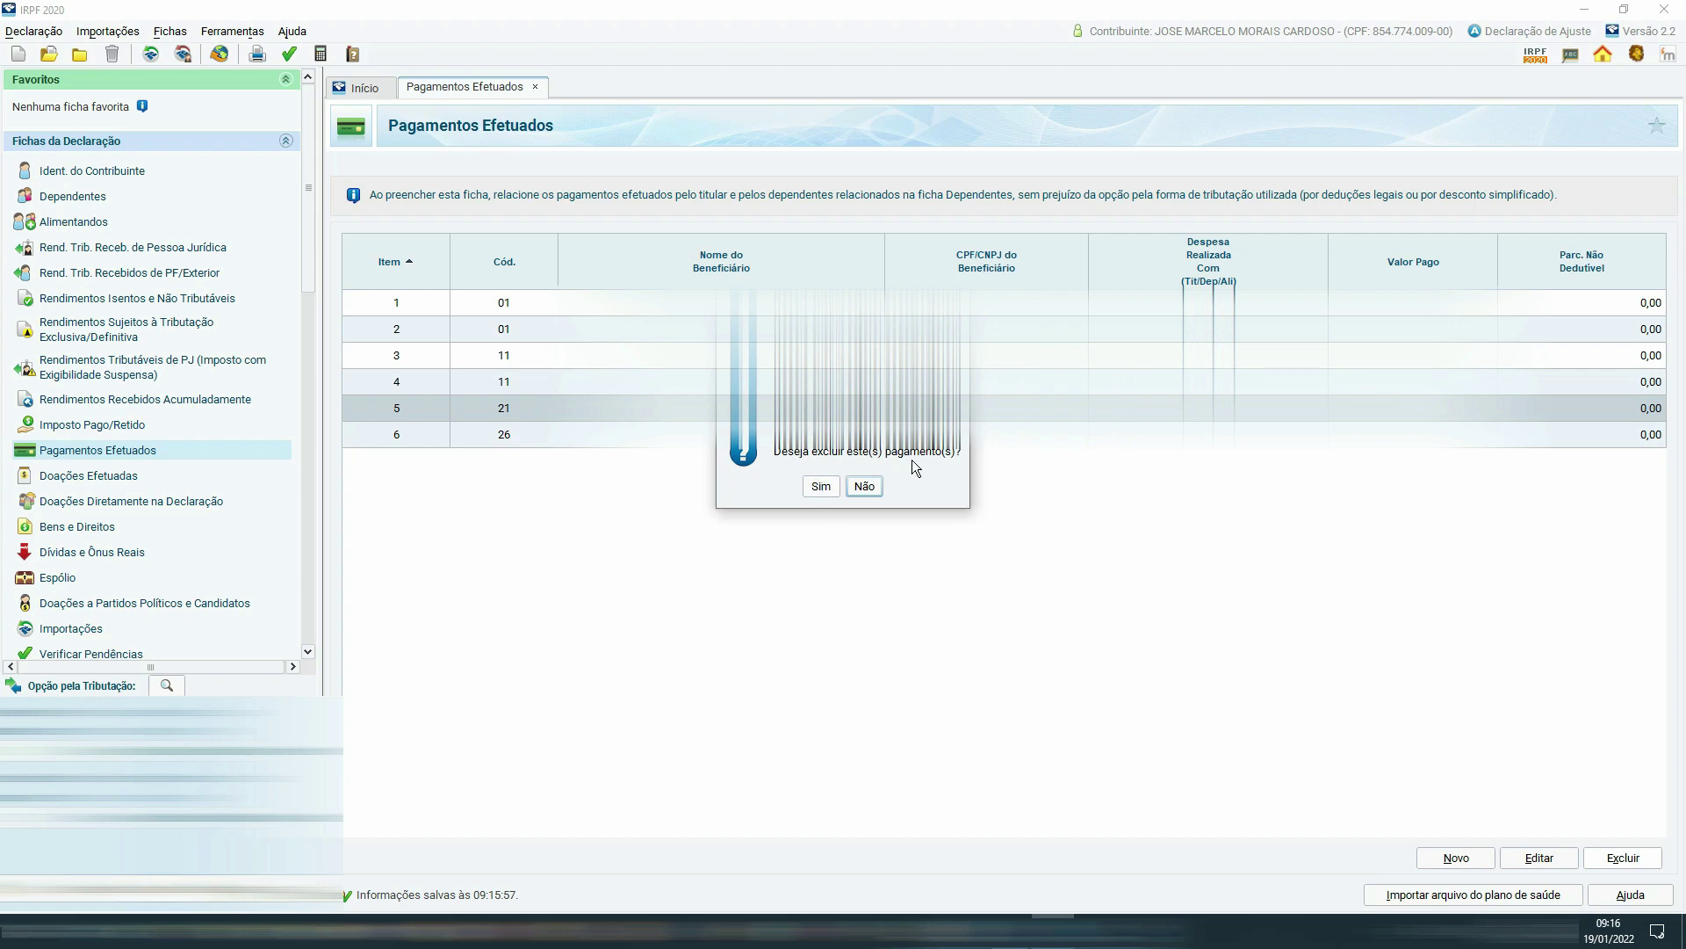
{"action": "left_click", "coordinate": [826, 487]}
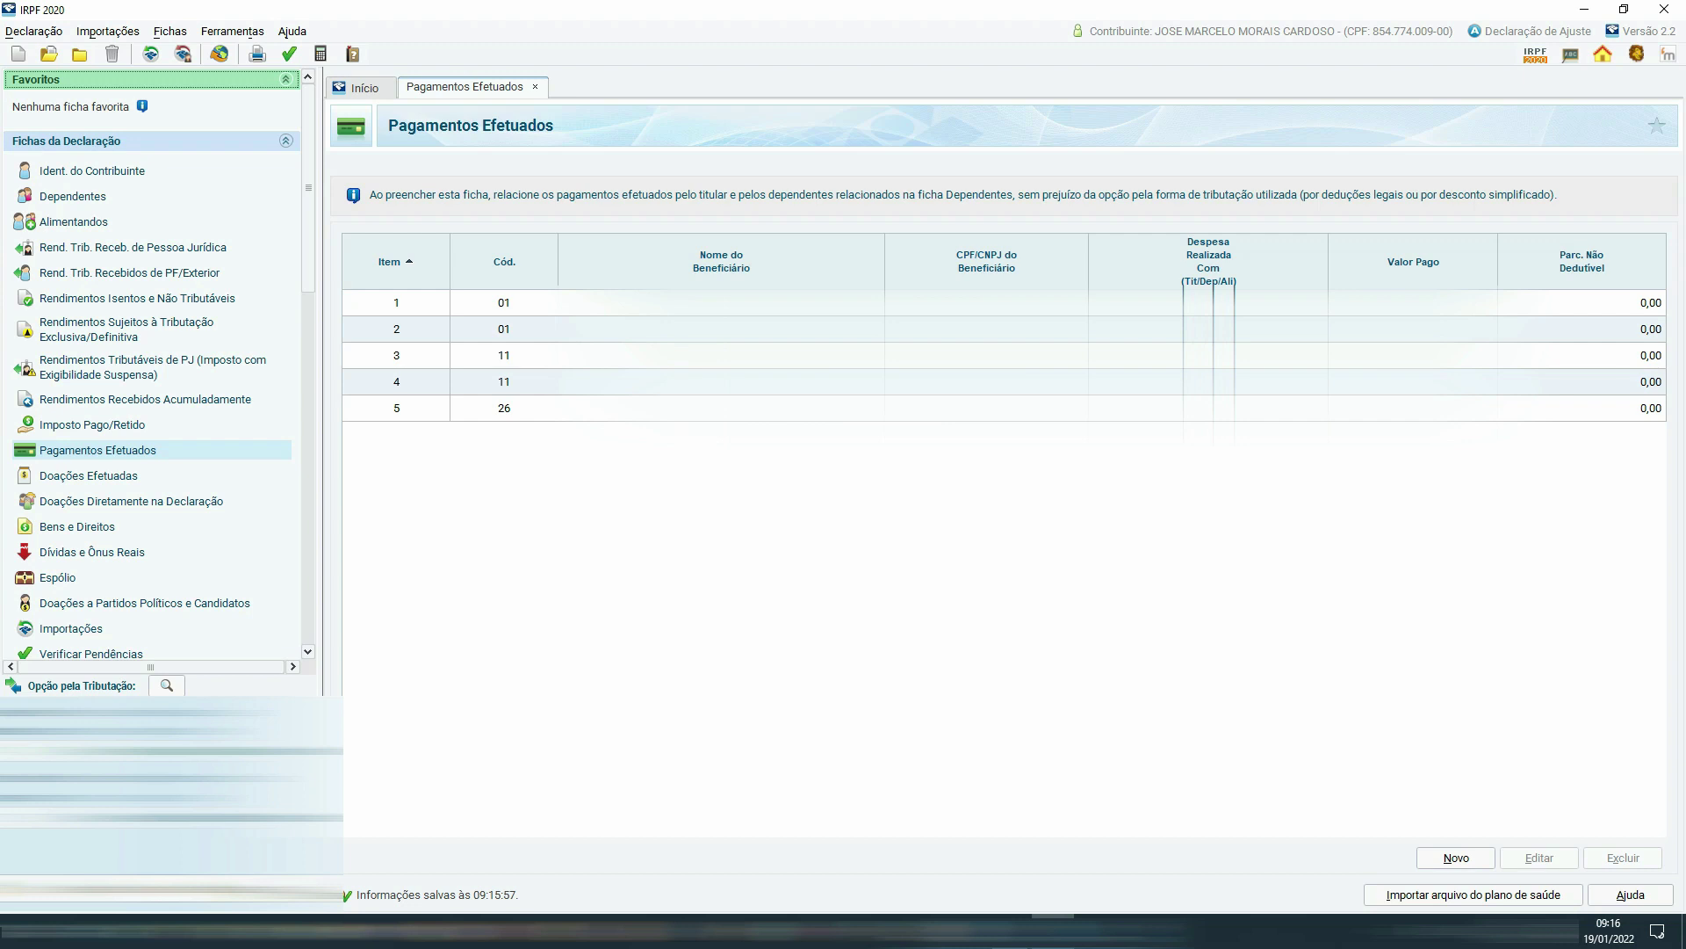
Review the código 26 health-plan payment of 14.376,40 and keep it unchanged.
{"action": "double_click", "coordinate": [674, 407]}
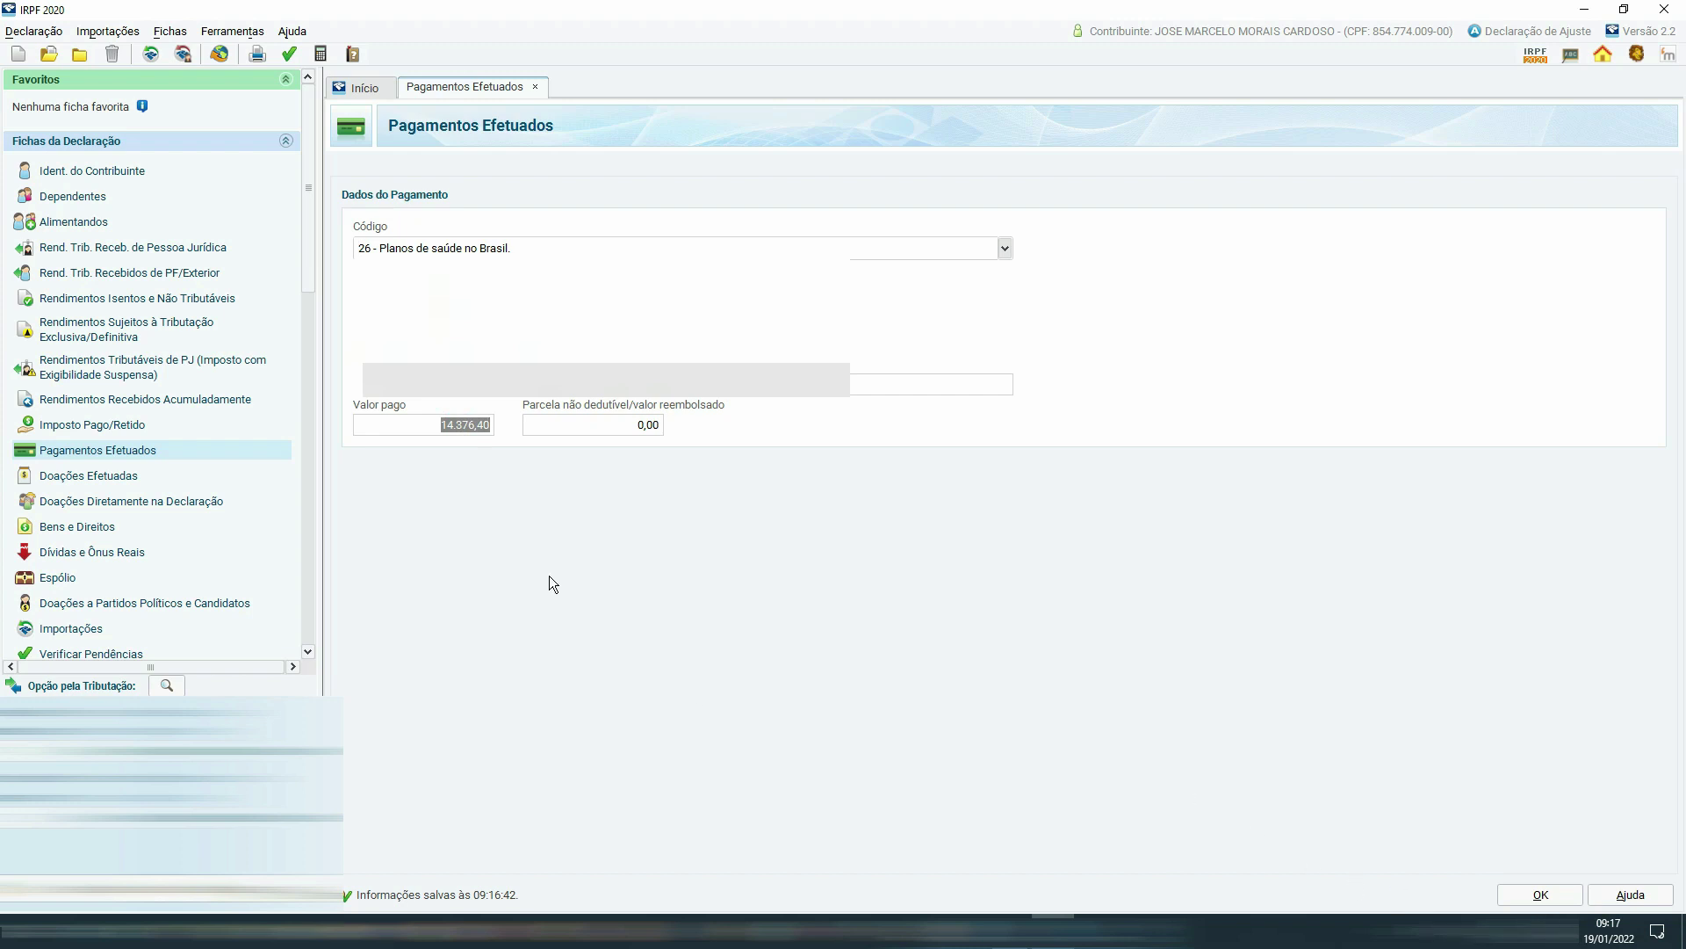
{"action": "left_click", "coordinate": [1548, 896]}
{"action": "scroll", "coordinate": [285, 554], "scroll_direction": "down", "scroll_amount": 10}
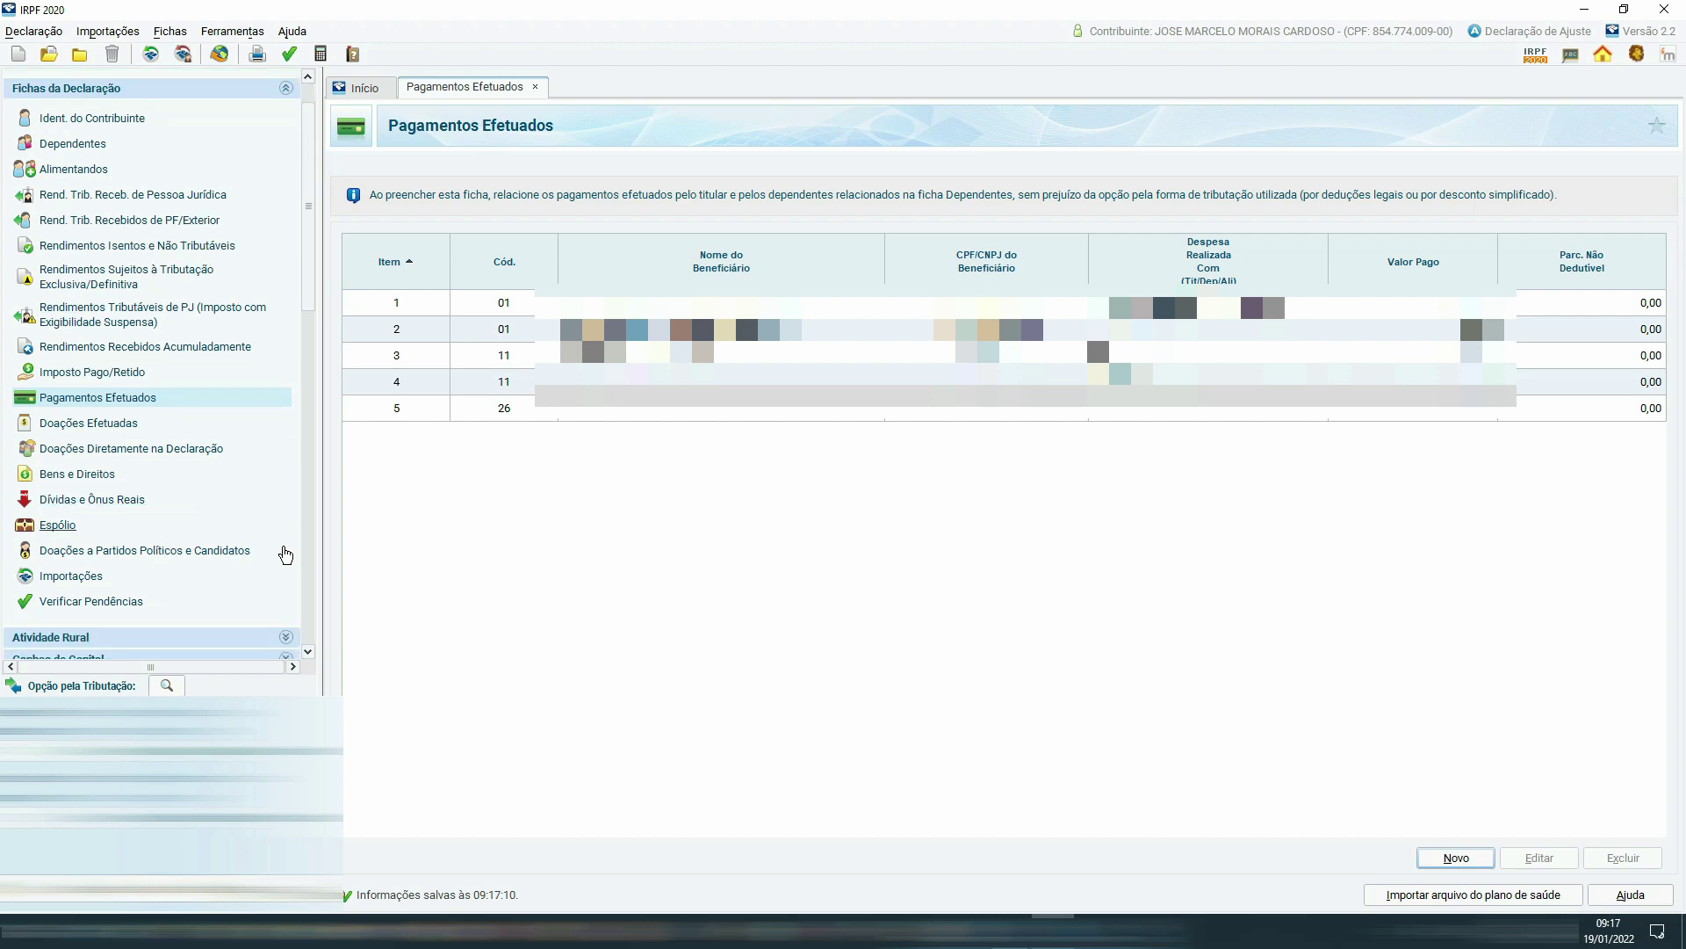
Cancel the Gravar Cópia backup and select the Retificadora declaration on the welcome screen.
{"action": "left_click", "coordinate": [84, 418]}
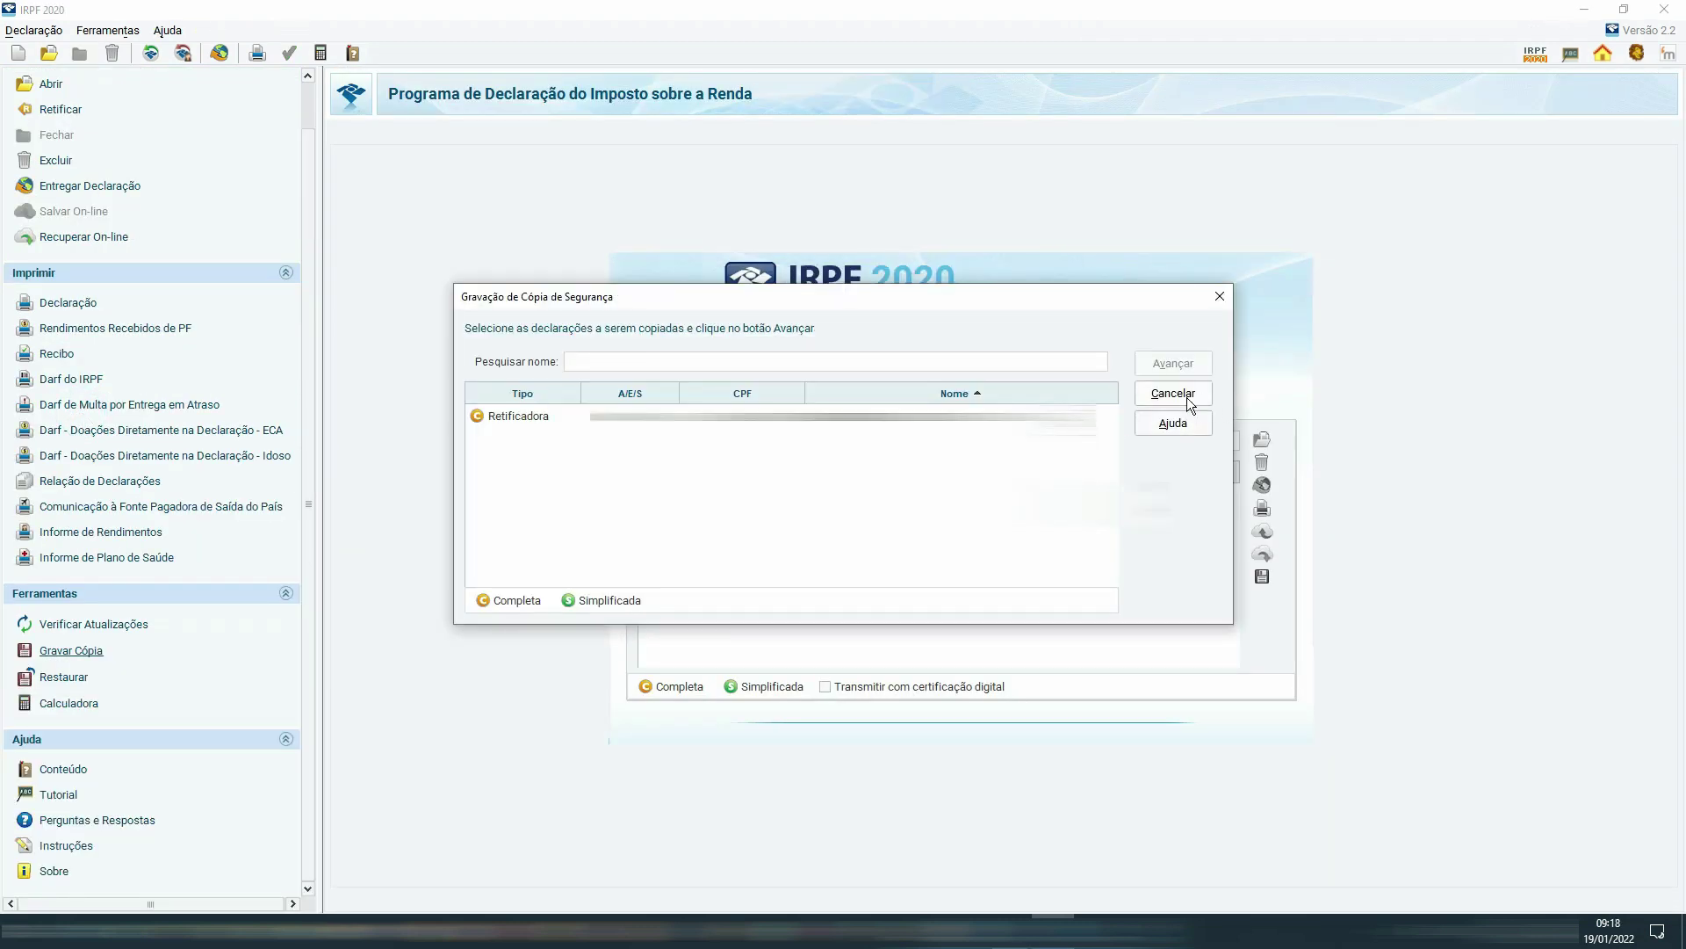
{"action": "left_click", "coordinate": [1187, 397]}
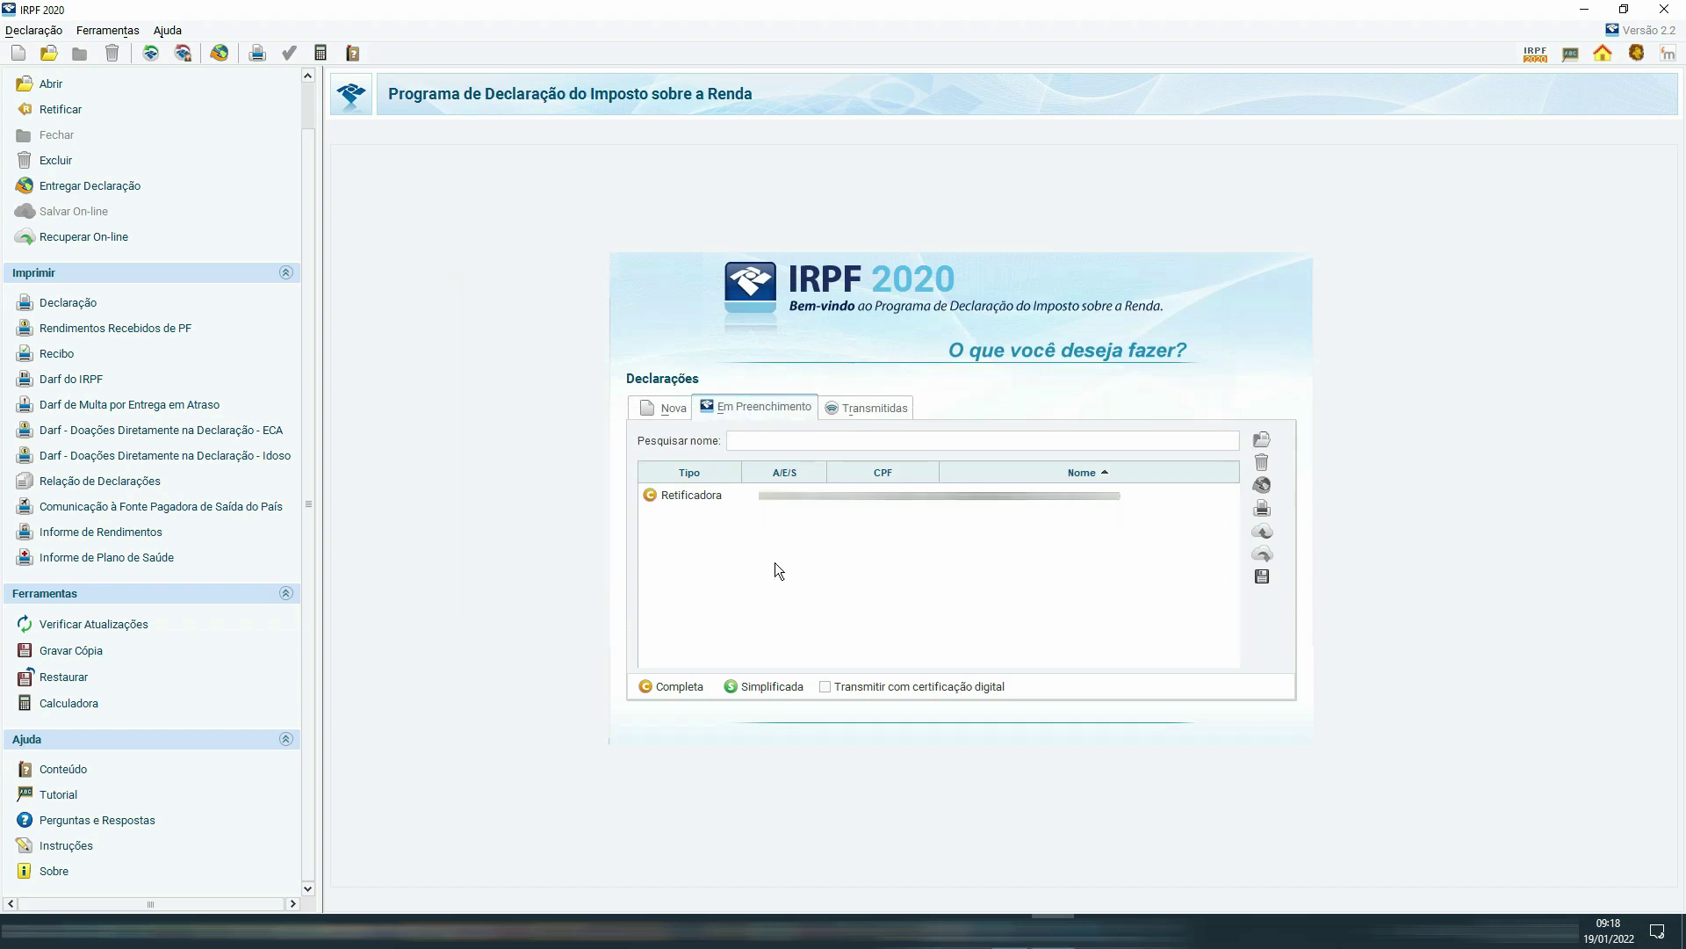
{"action": "left_click", "coordinate": [677, 493]}
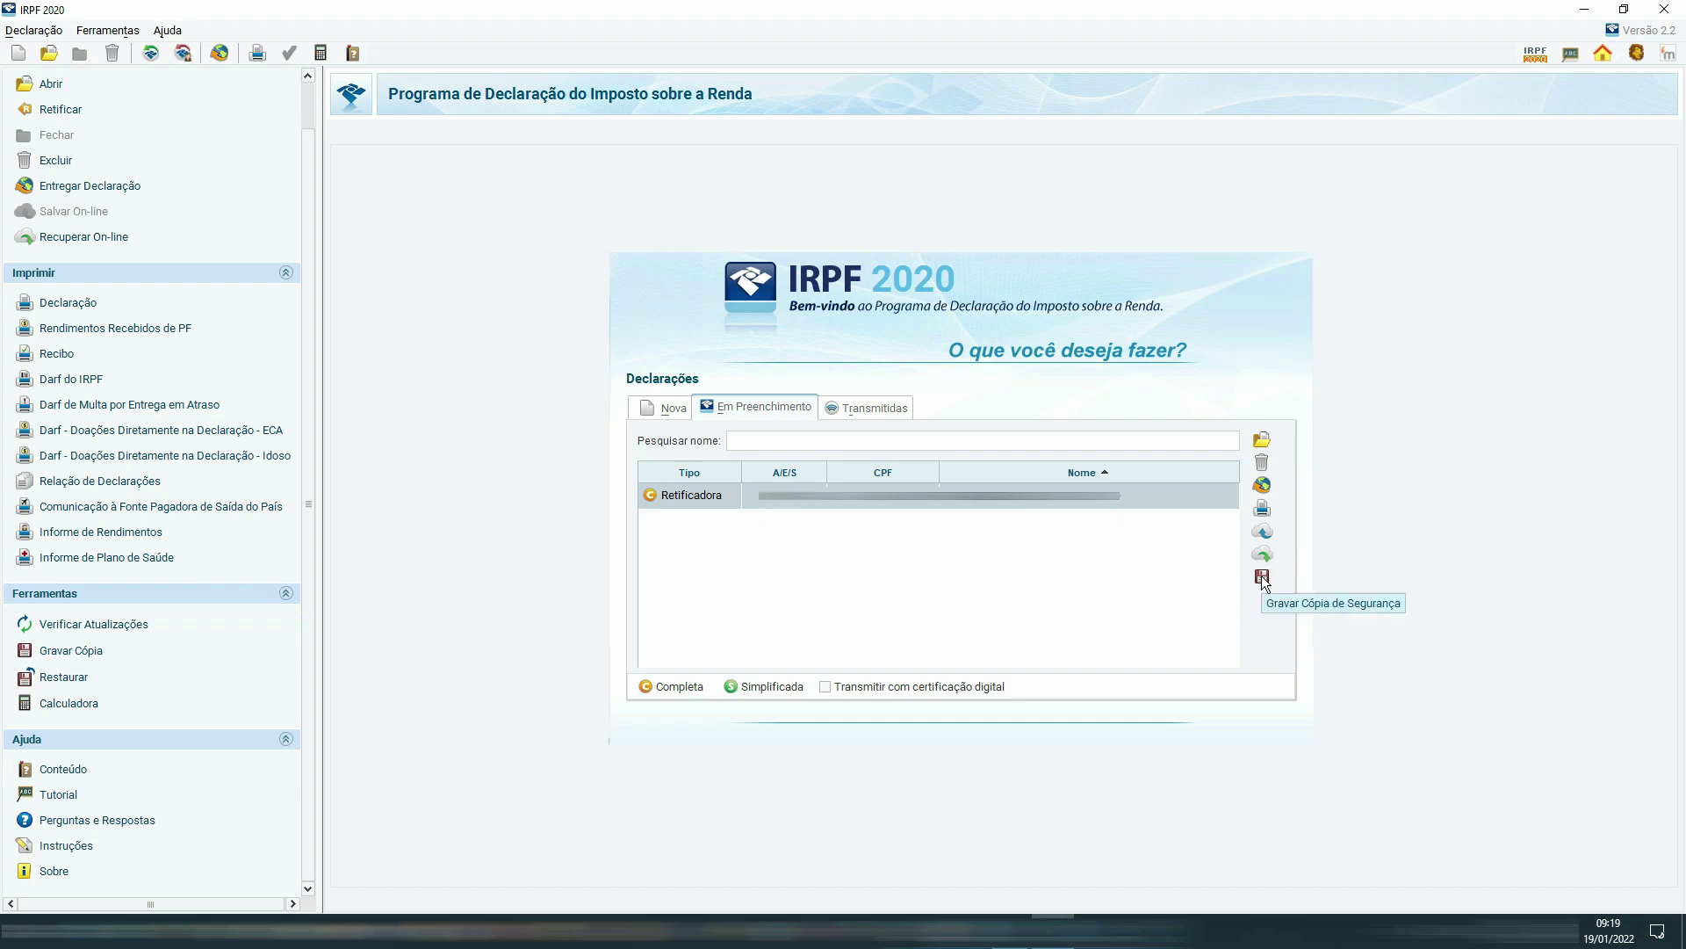
Begin Entregar Declaração, check the pre-registered accounts, and accept the Dados da Restituição.
{"action": "left_click", "coordinate": [1263, 487]}
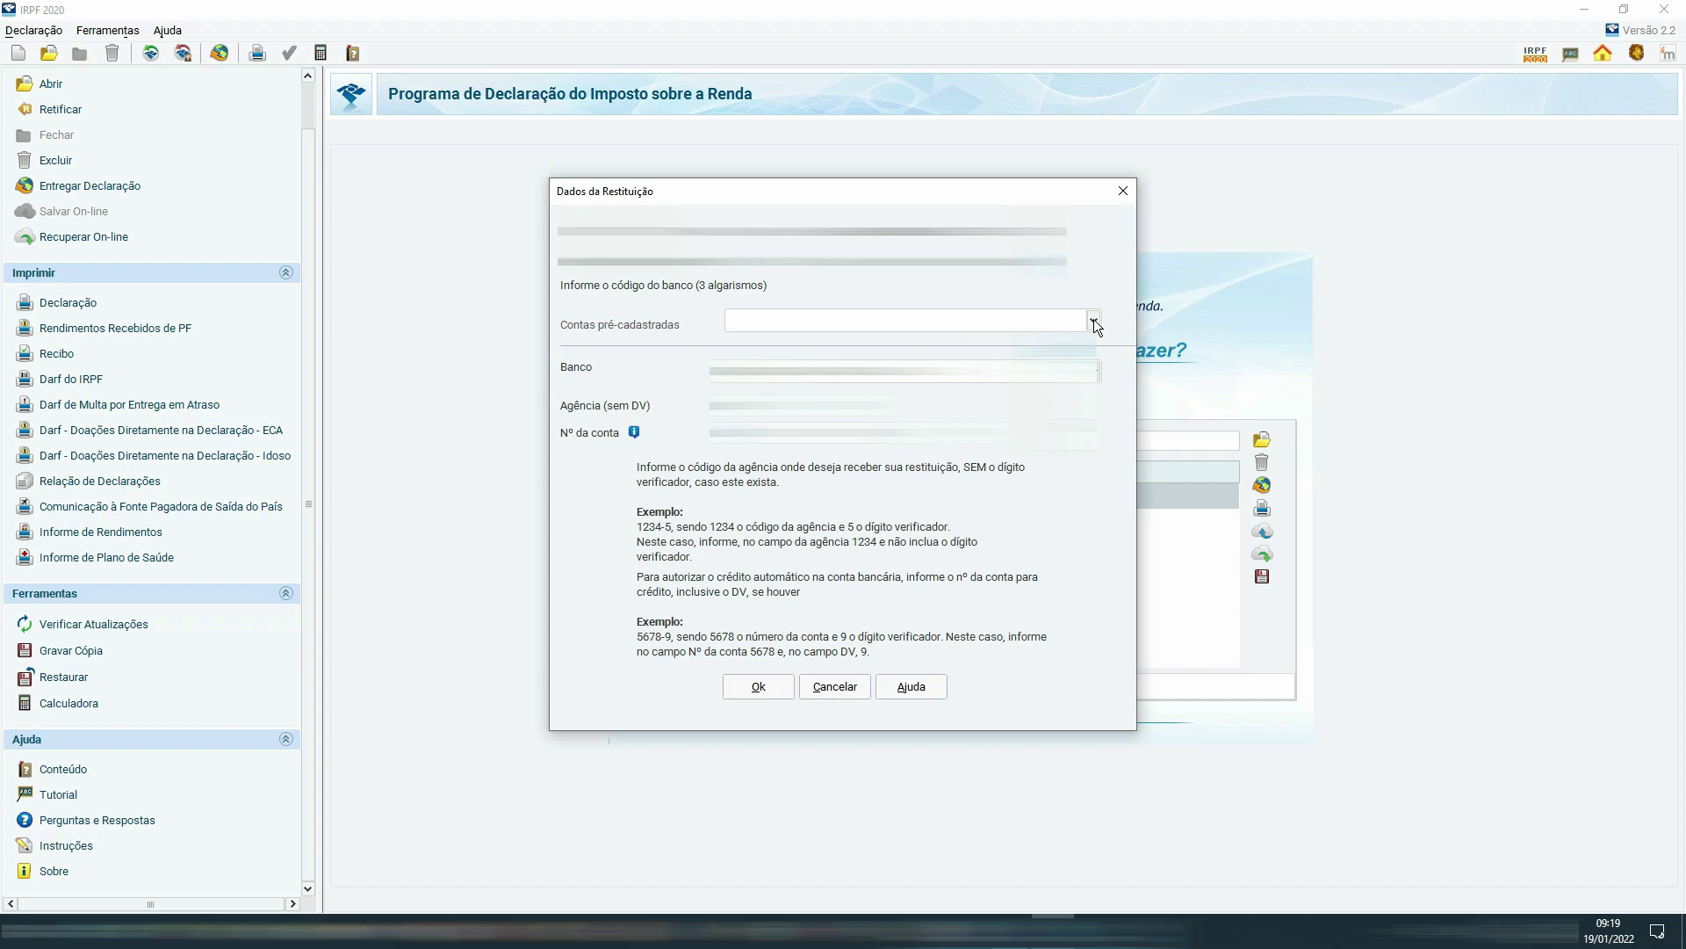
{"action": "left_click", "coordinate": [1093, 320]}
{"action": "left_click", "coordinate": [1094, 321]}
{"action": "left_click", "coordinate": [1094, 321]}
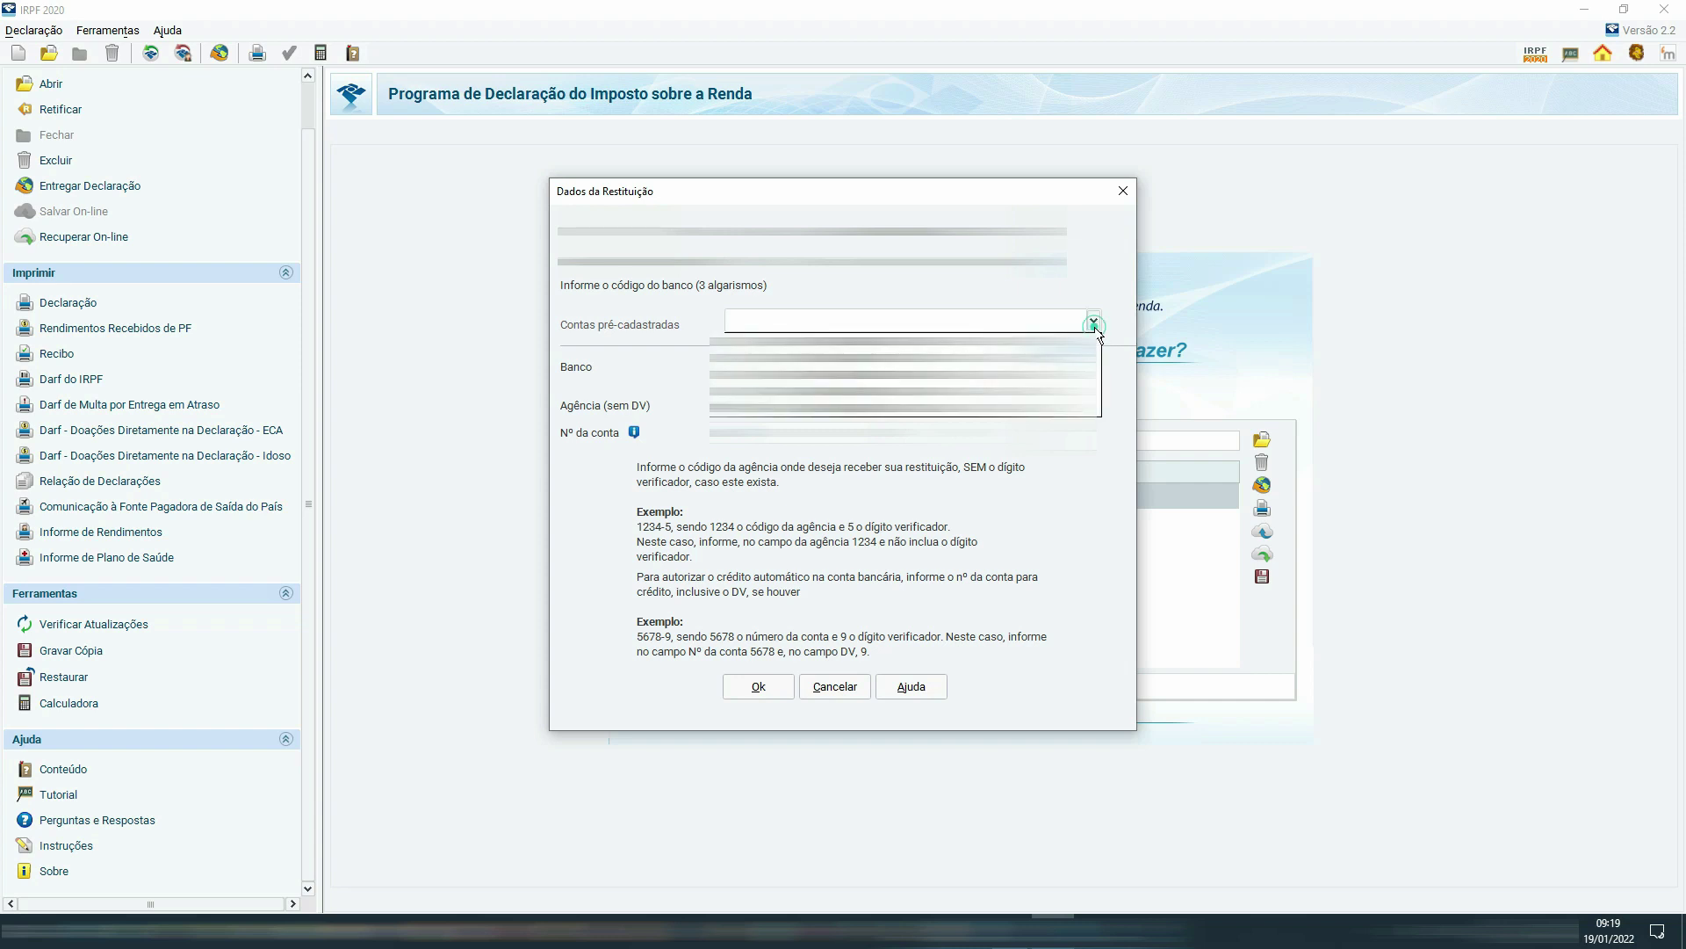
{"action": "left_click", "coordinate": [1082, 261]}
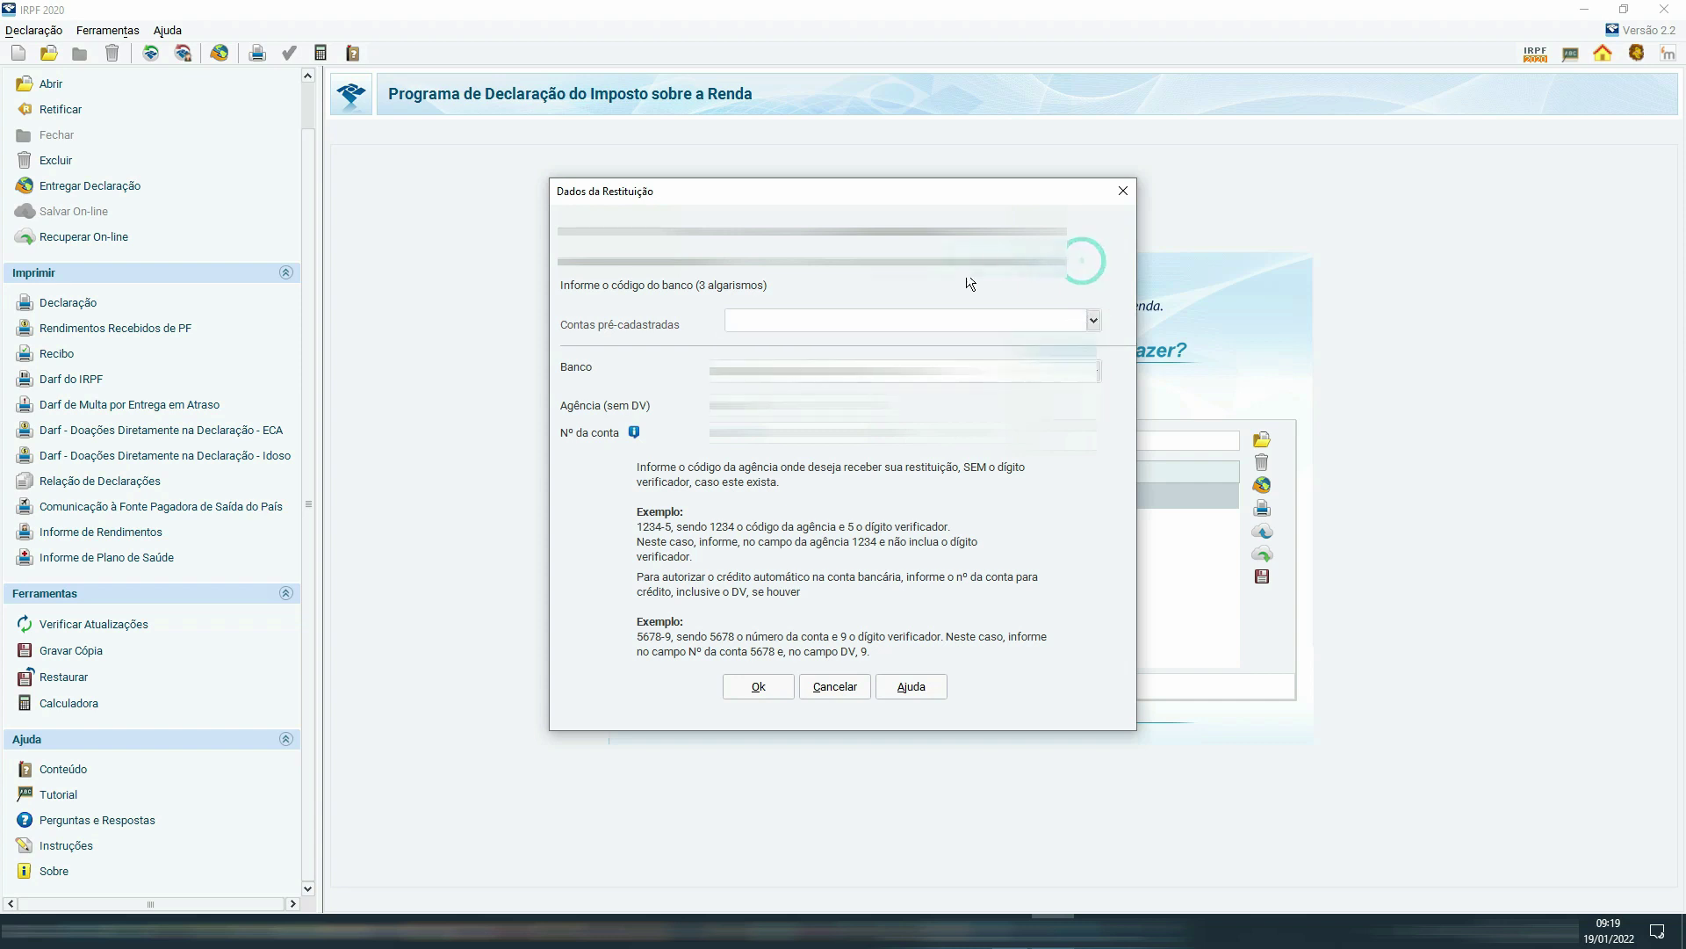
{"action": "left_click", "coordinate": [758, 686]}
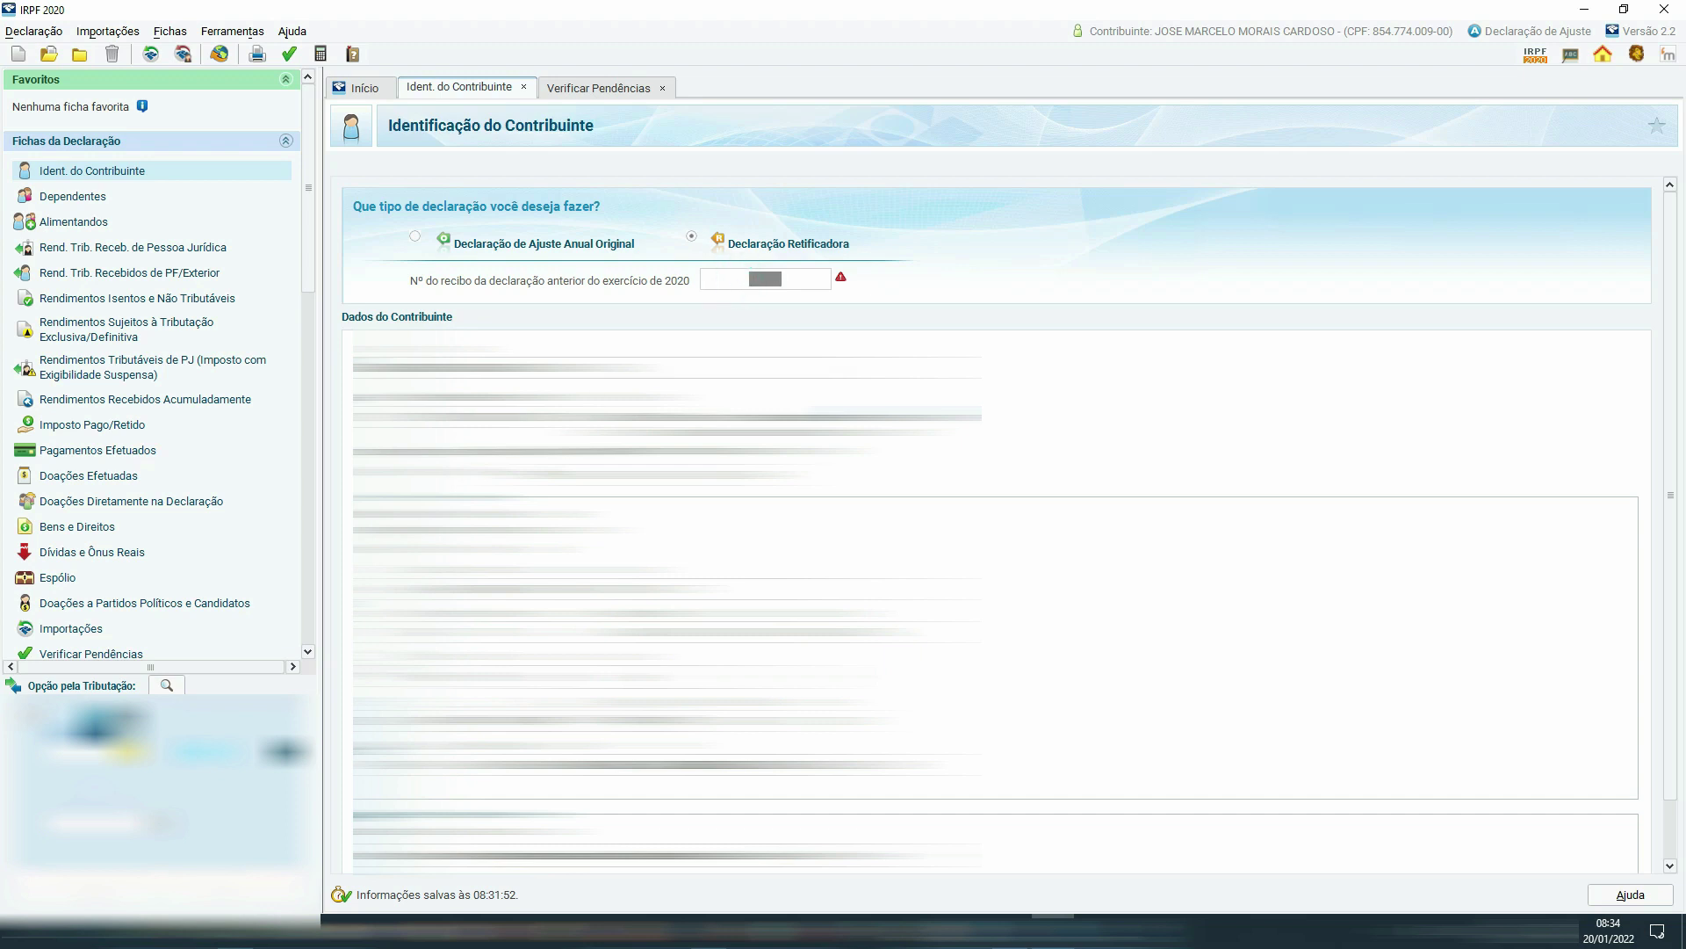
{"action": "scroll", "coordinate": [171, 544], "scroll_direction": "down", "scroll_amount": 2}
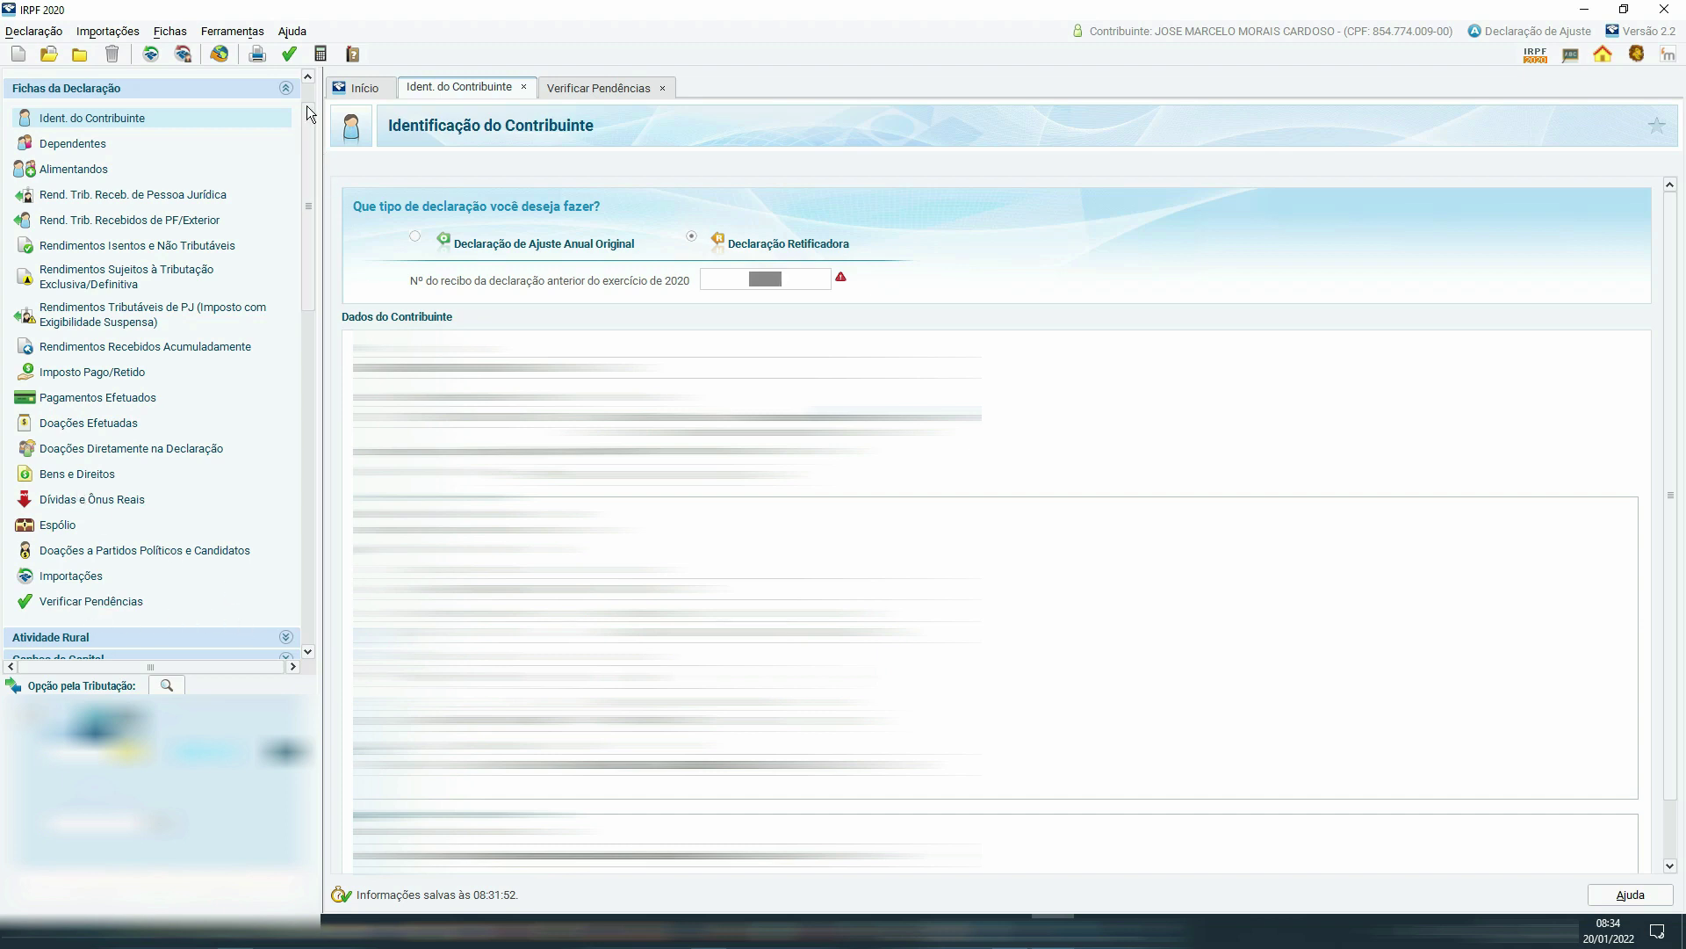
{"action": "left_click", "coordinate": [290, 54]}
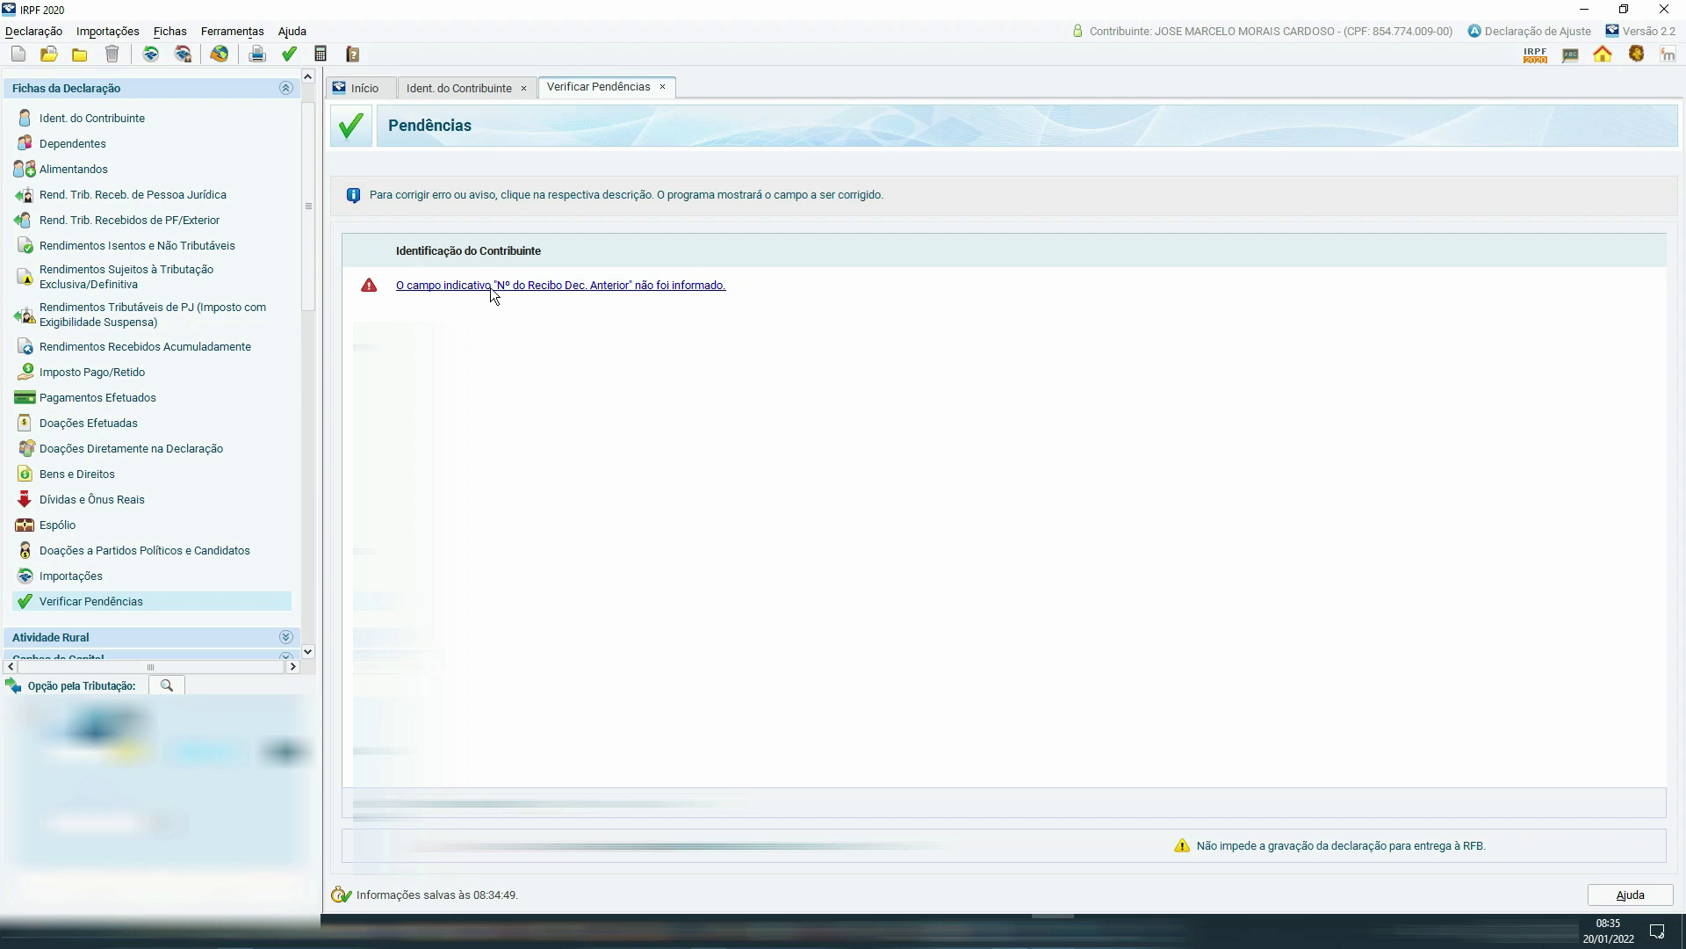
{"action": "left_click", "coordinate": [490, 285]}
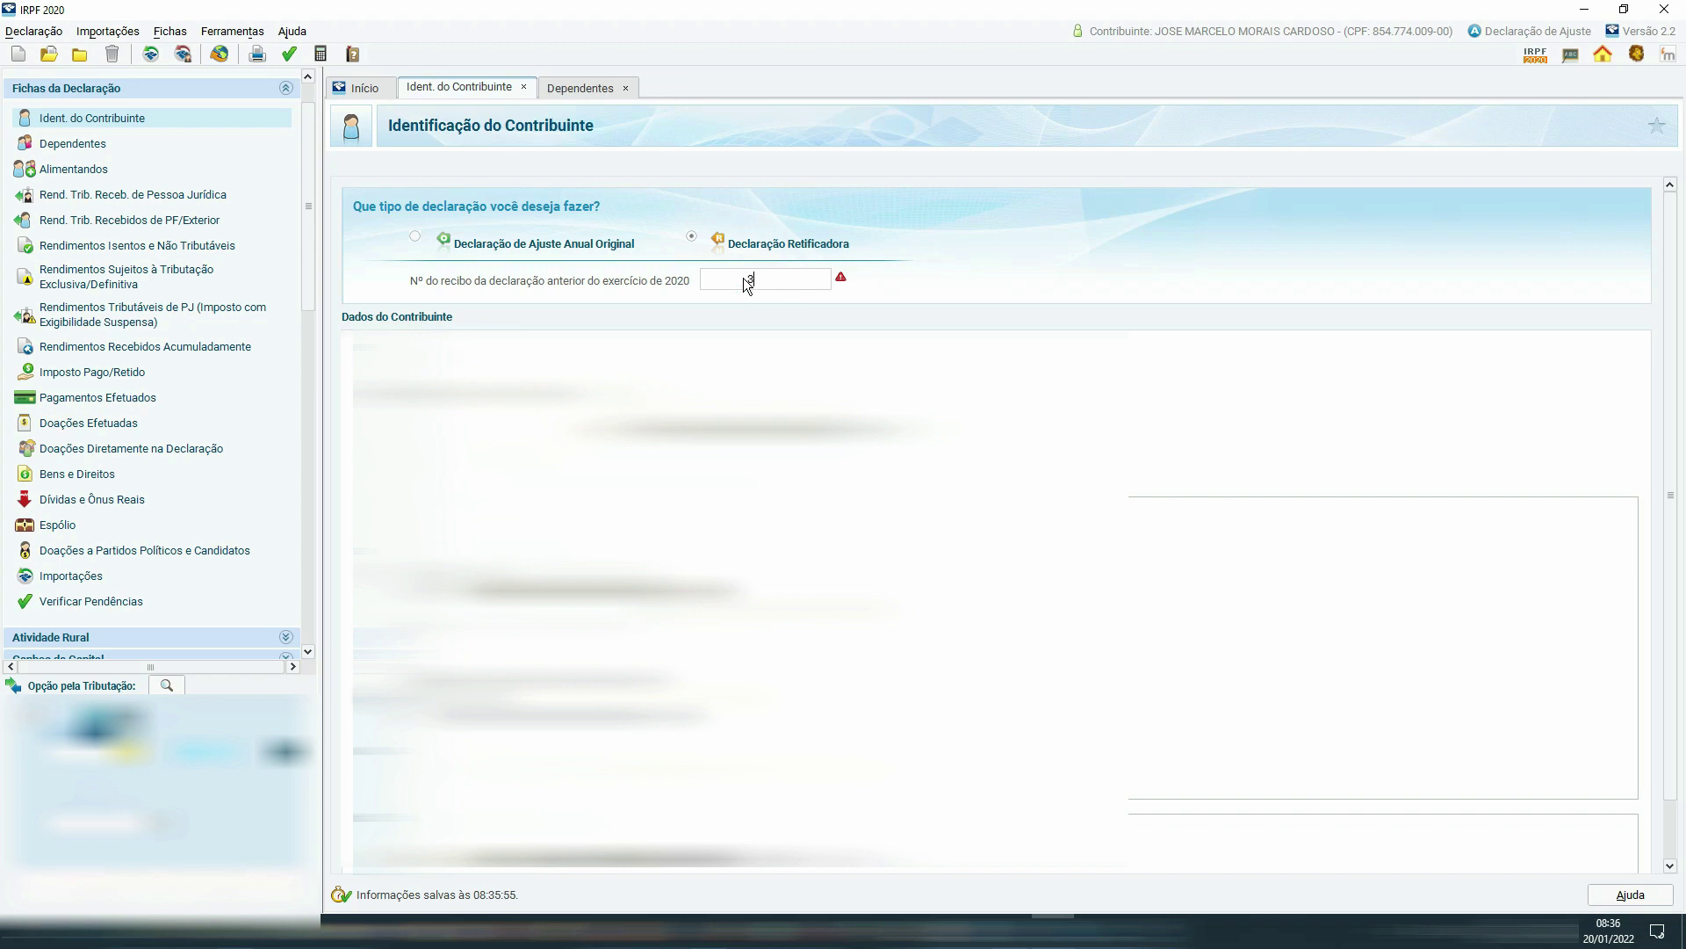
Enter the previous declaration's receipt number in Nº do recibo and restart Entregar Declaração.
{"action": "left_click", "coordinate": [288, 54]}
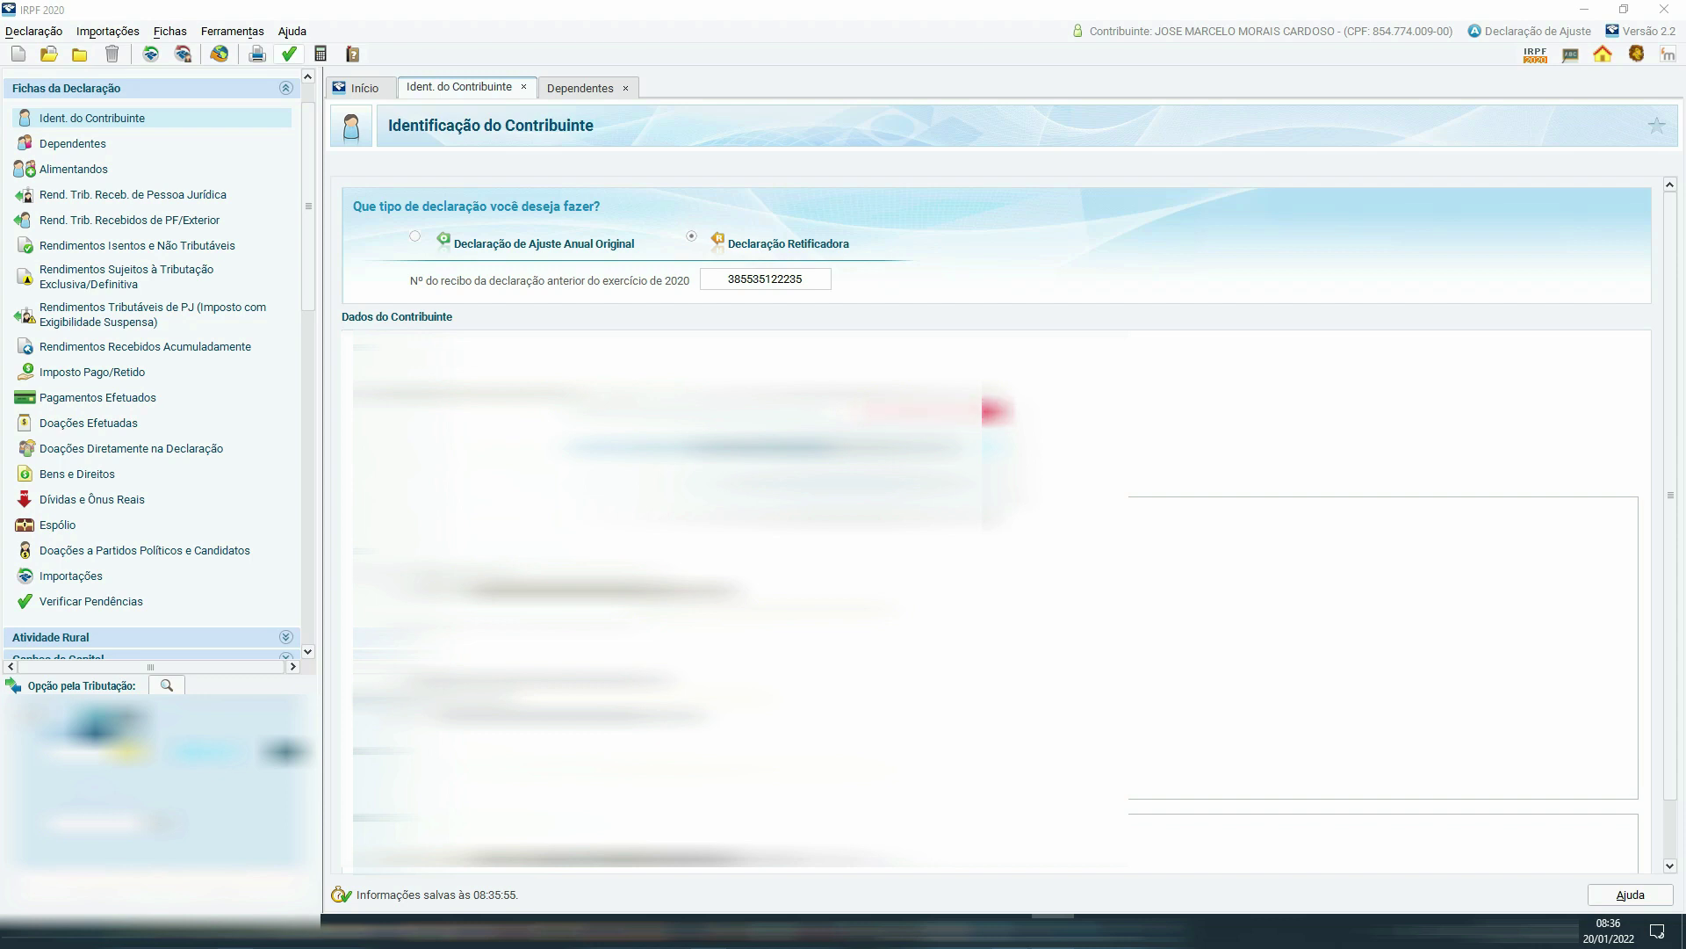
{"action": "scroll", "coordinate": [182, 436], "scroll_direction": "down", "scroll_amount": 4}
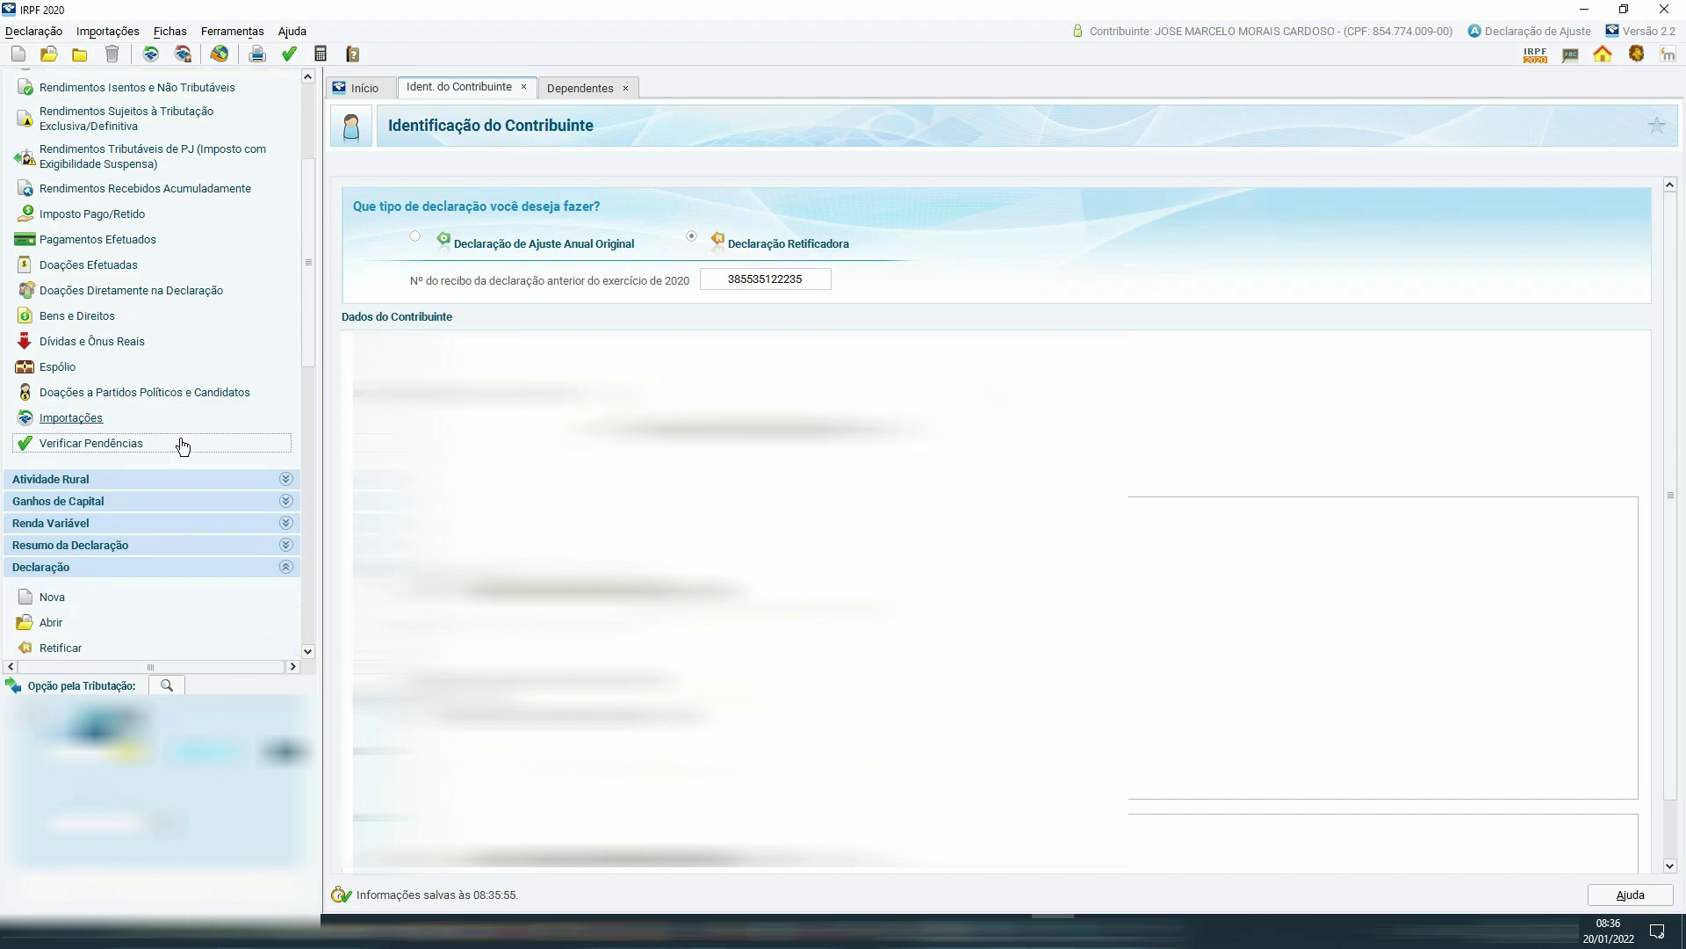
{"action": "scroll", "coordinate": [181, 439], "scroll_direction": "down", "scroll_amount": 2}
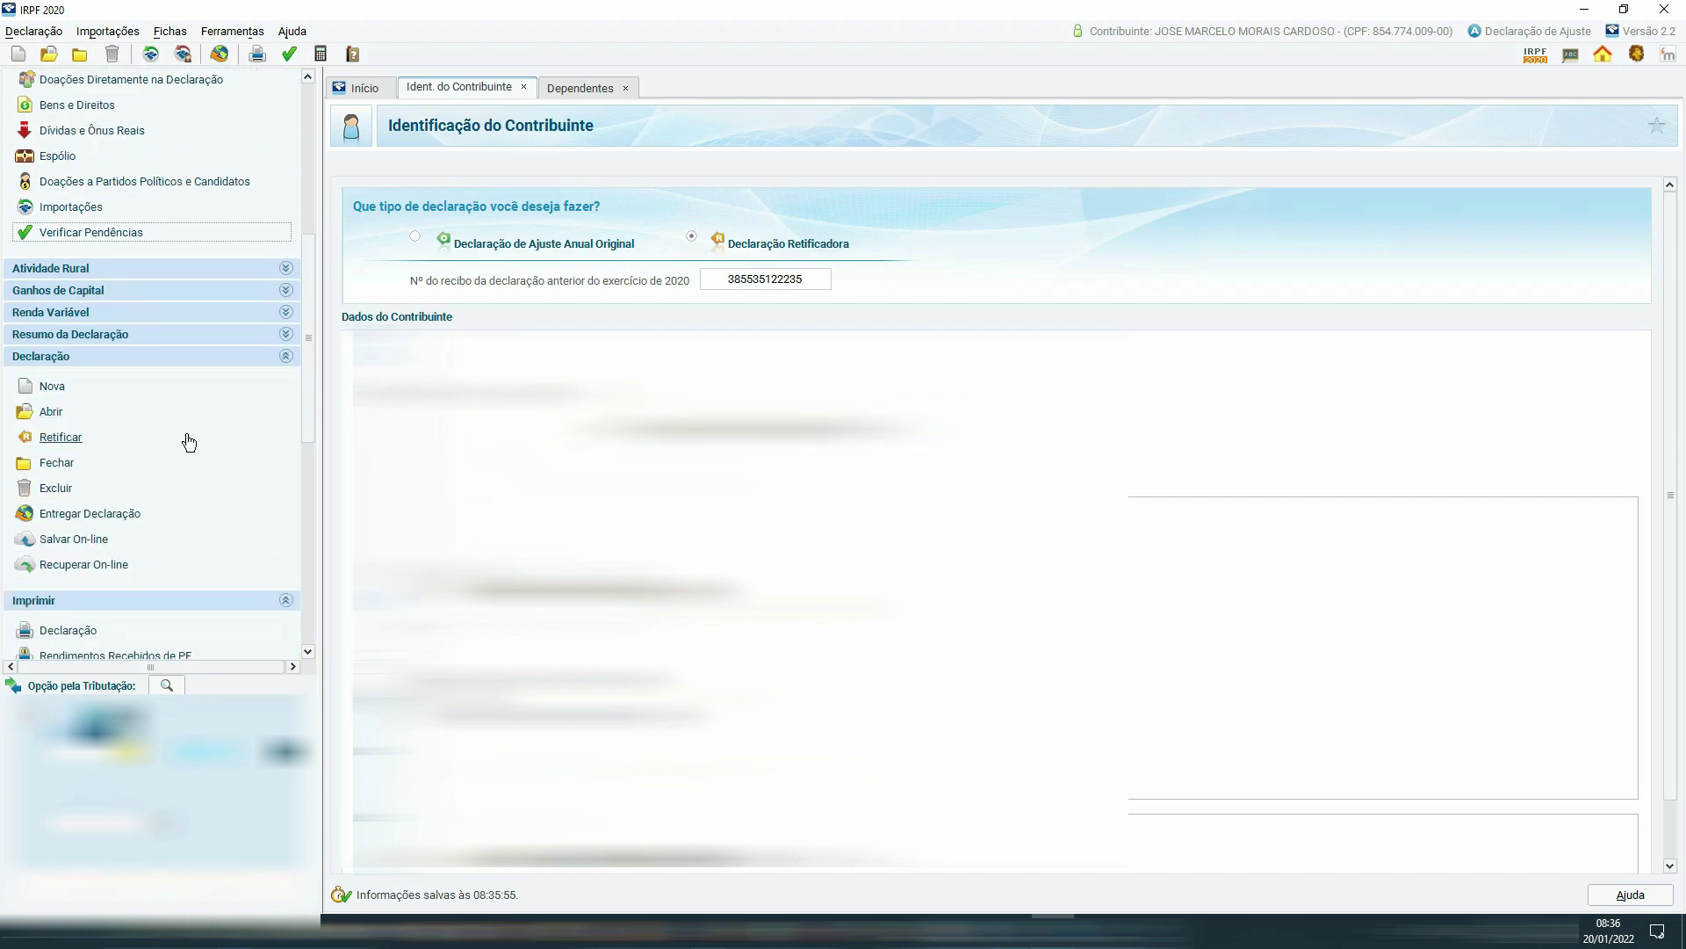
{"action": "left_click", "coordinate": [90, 514]}
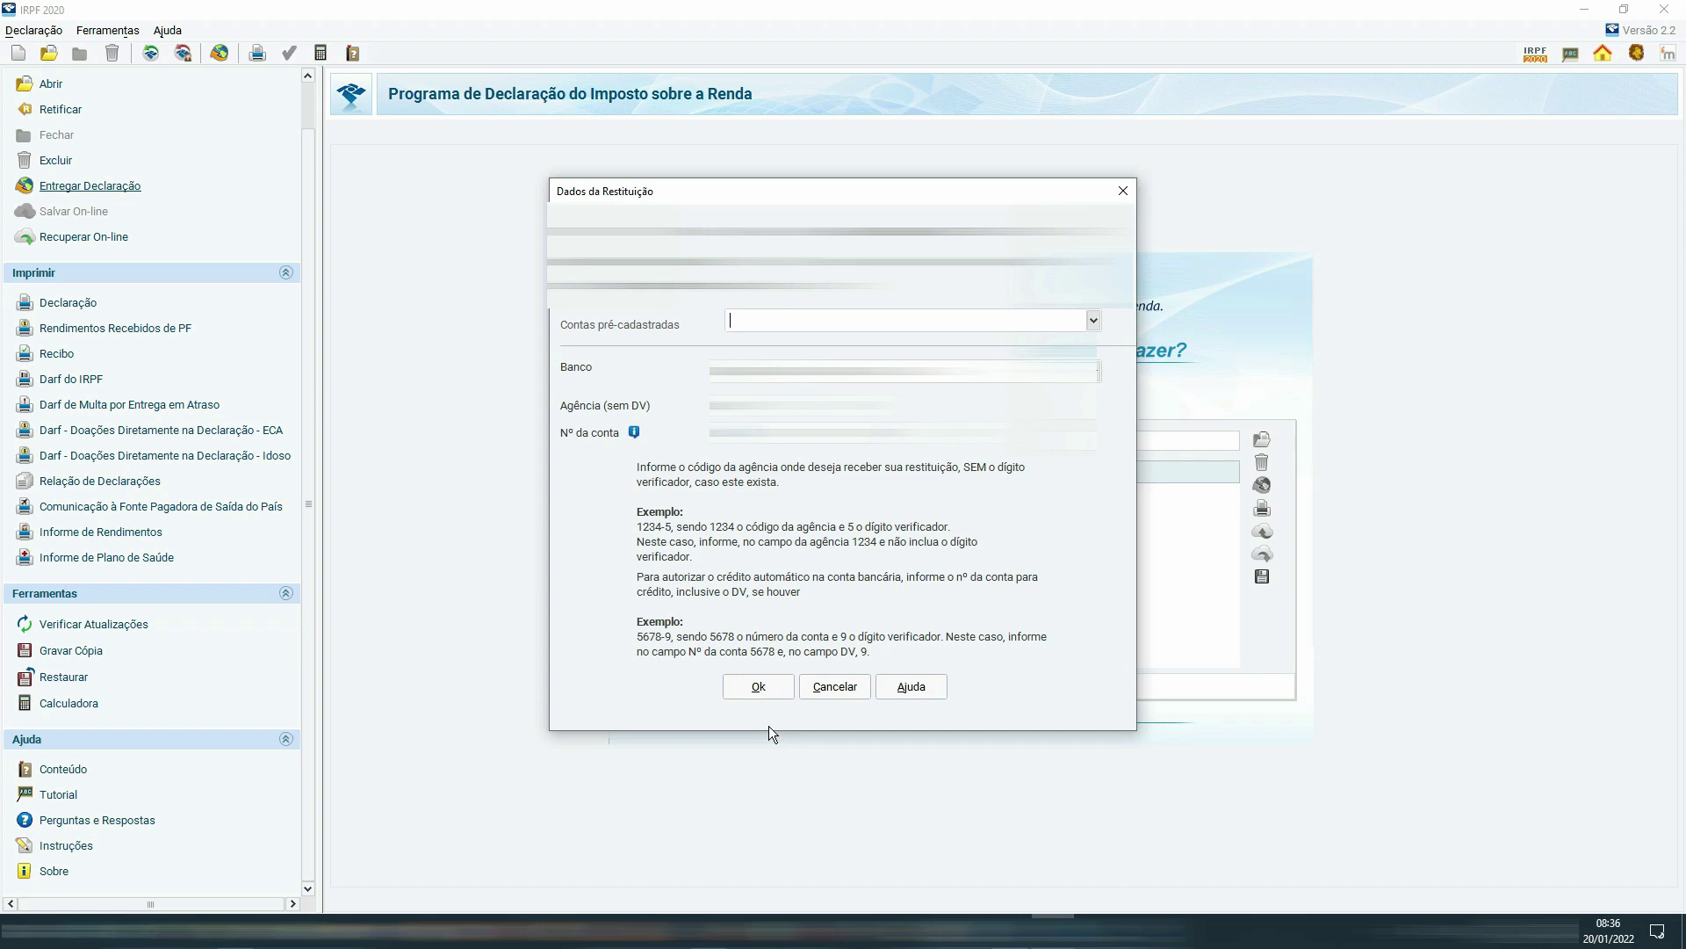
Accept the refund details to submit, then choose the first receipt in Imprimir Recibo.
{"action": "left_click", "coordinate": [759, 686]}
{"action": "left_click", "coordinate": [772, 684]}
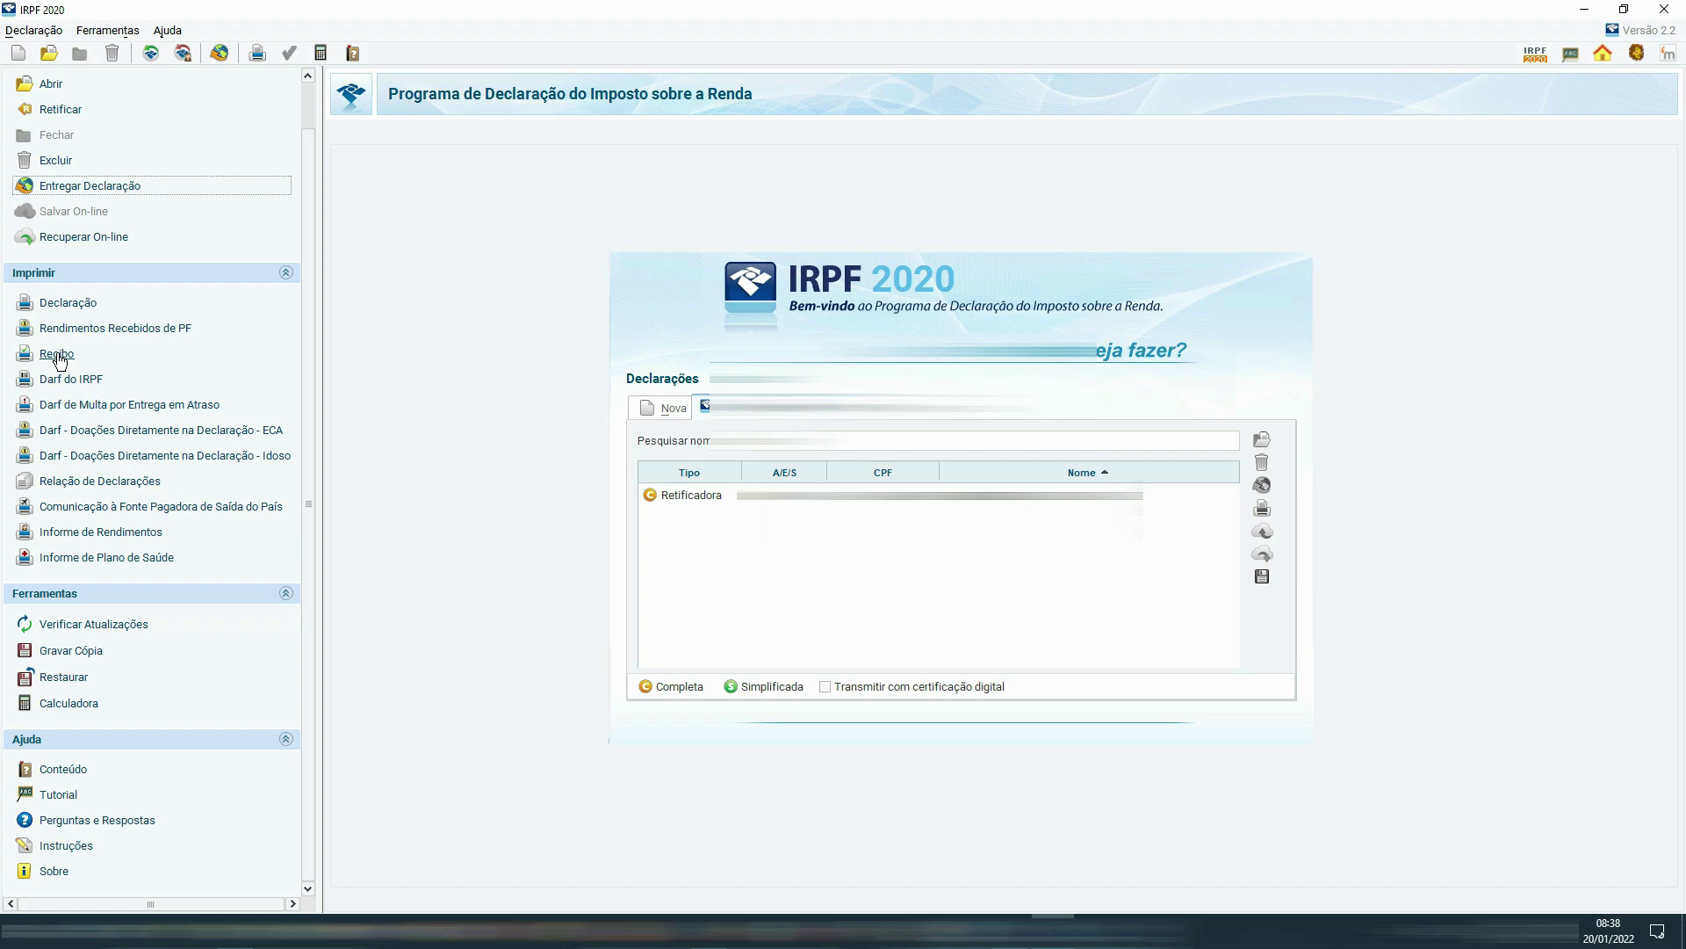
{"action": "left_click", "coordinate": [58, 357]}
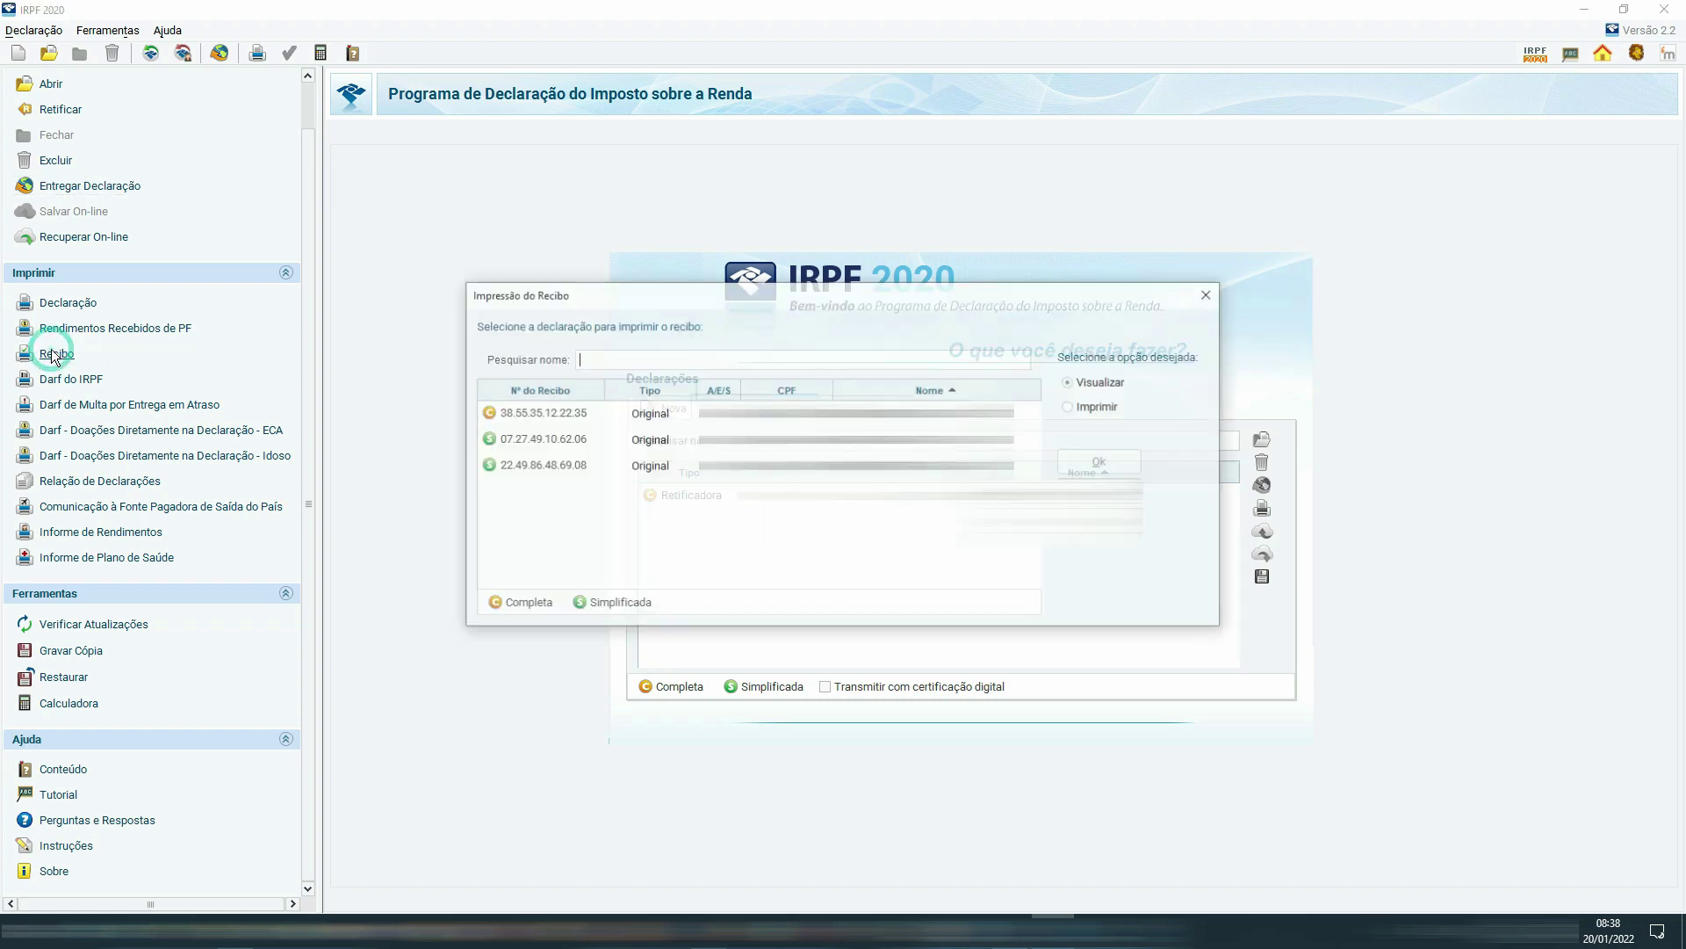
{"action": "left_click", "coordinate": [639, 420]}
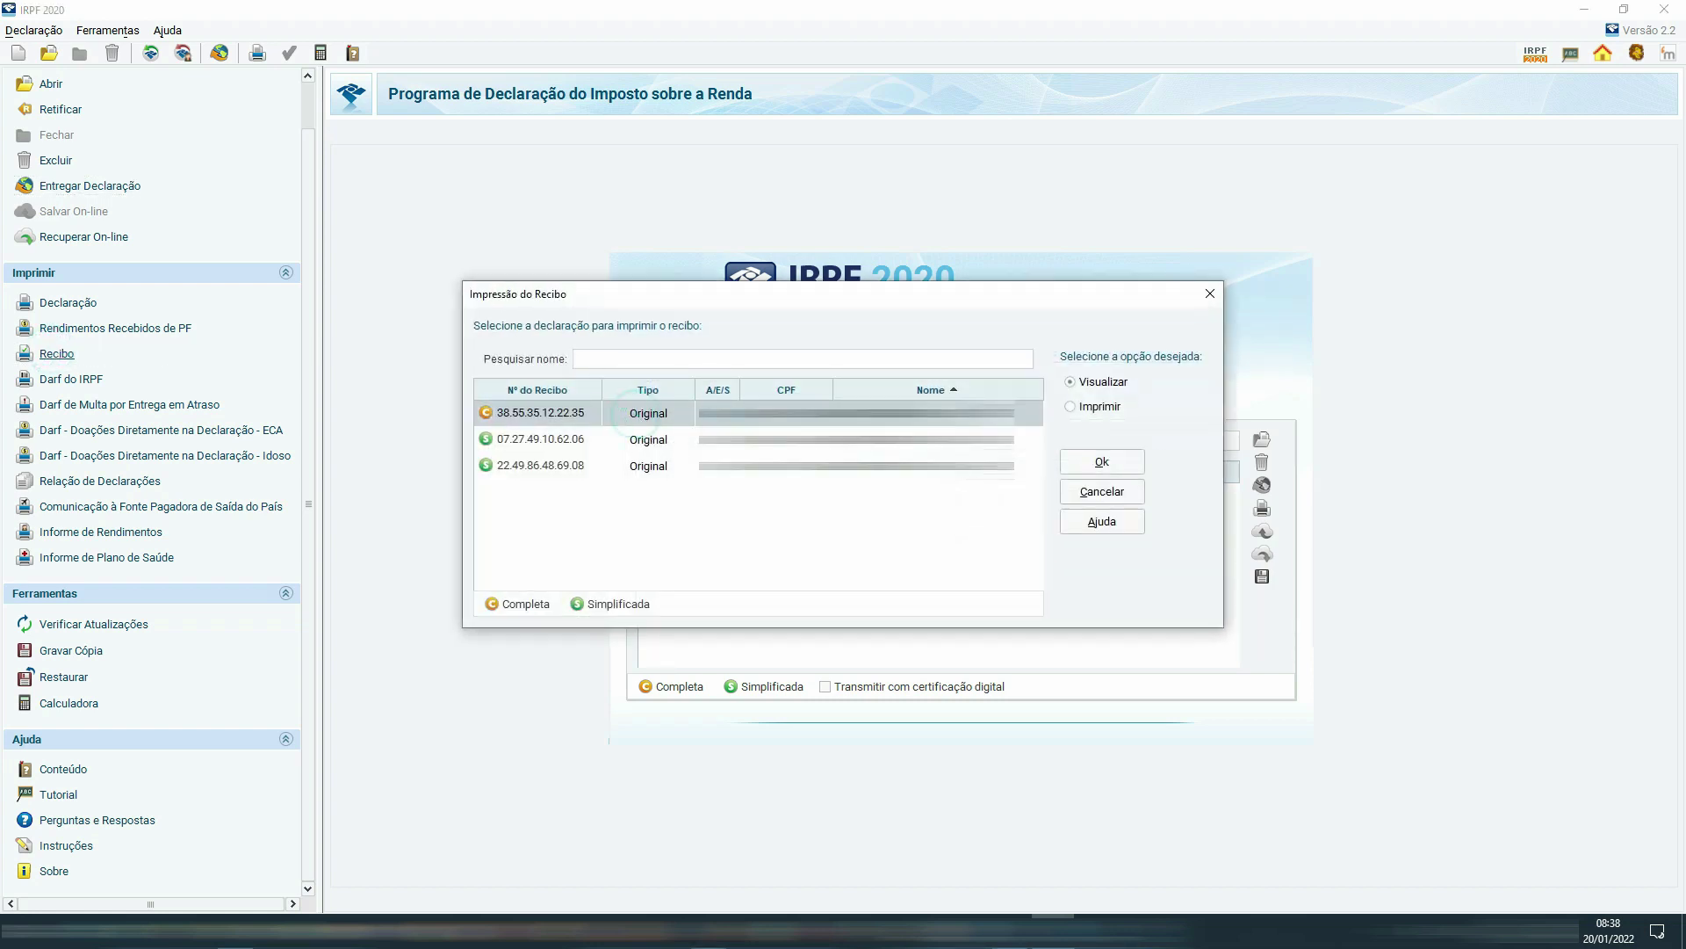